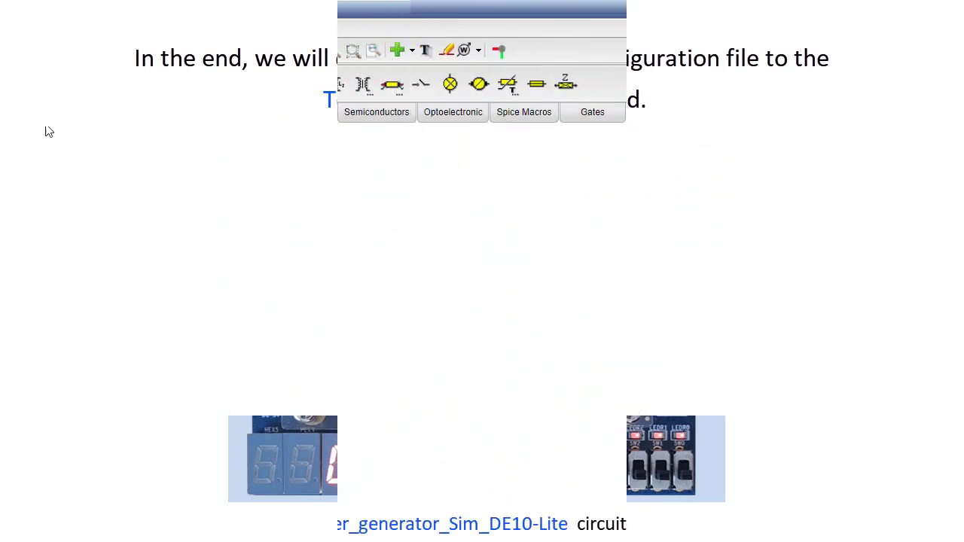
# Open the PIC16F84_Prime_number_generator_Sim_DE10-Lite circuit from the Examples\FPGA folder.
pyautogui.click(13, 28)
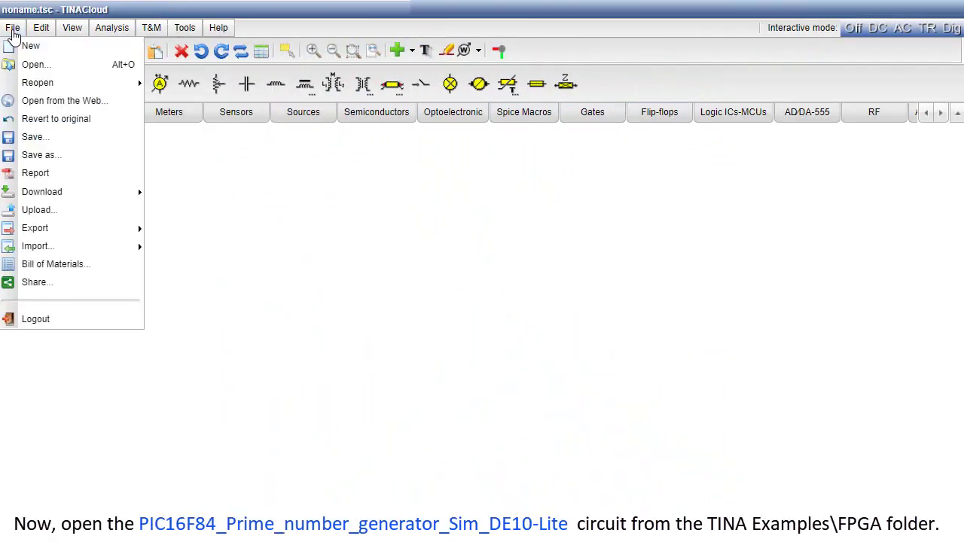
pyautogui.click(34, 65)
pyautogui.click(807, 426)
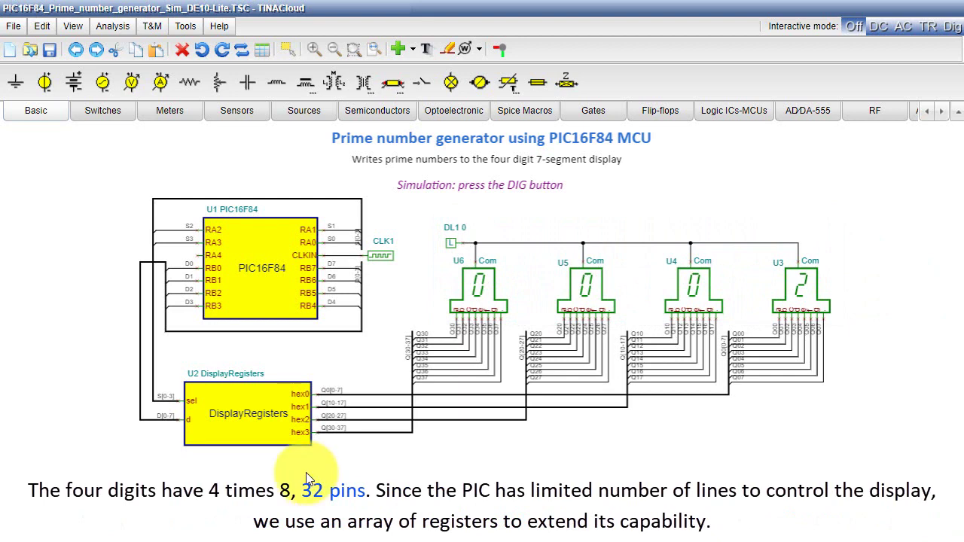
# Open the DisplayRegisters block's HDL code and scroll through its VHDL register array.
pyautogui.doubleClick(269, 437)
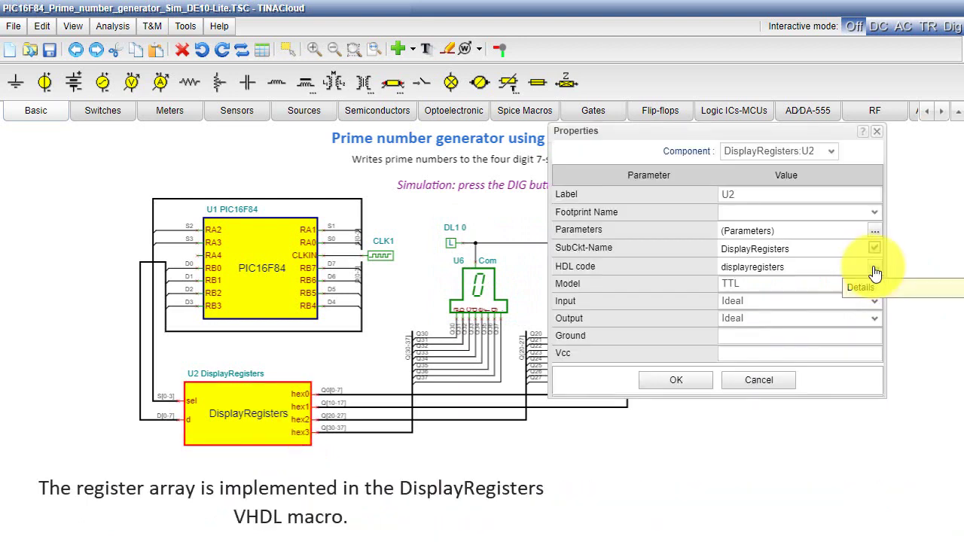
pyautogui.click(875, 271)
pyautogui.moveTo(943, 442); pyautogui.dragTo(942, 499)
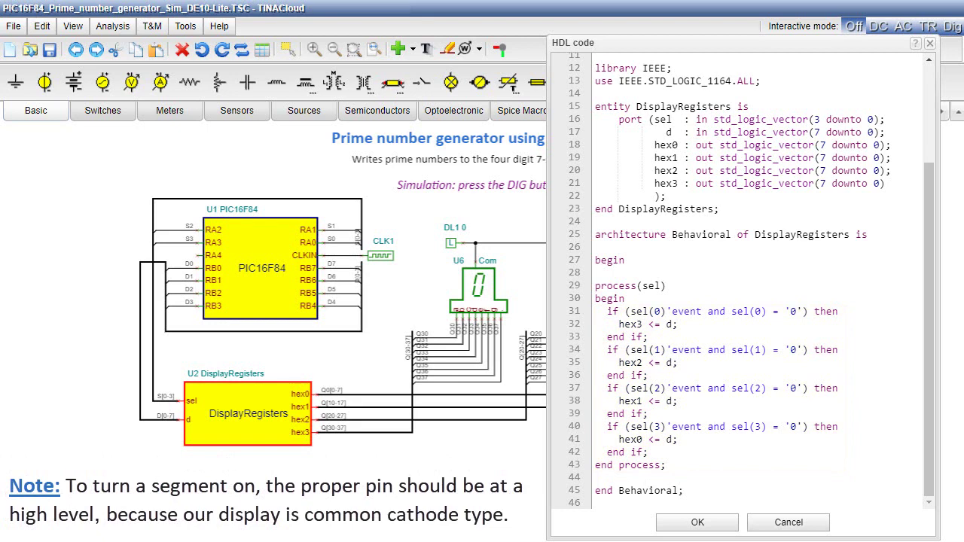
# Close the DisplayRegisters code and properties windows, then open the PIC16F84 properties.
pyautogui.click(933, 45)
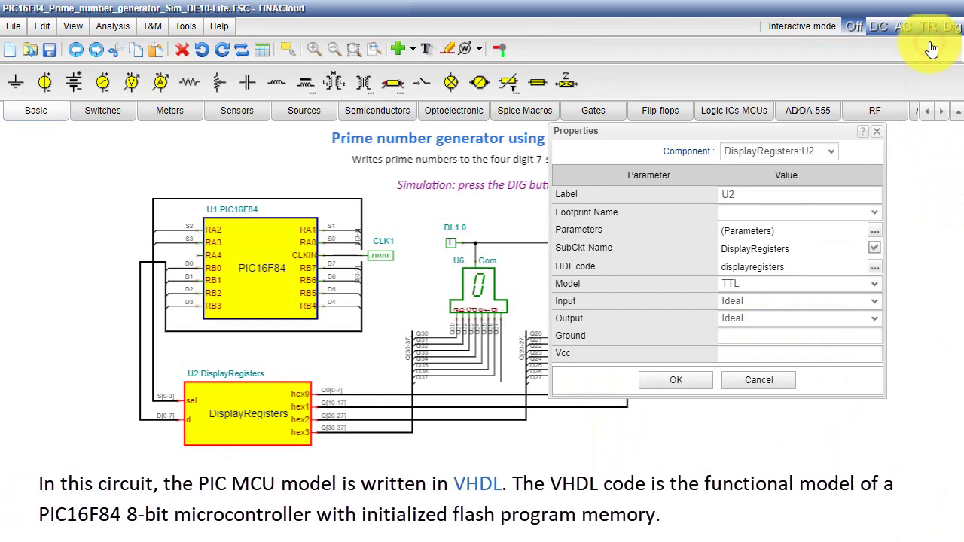
pyautogui.click(877, 132)
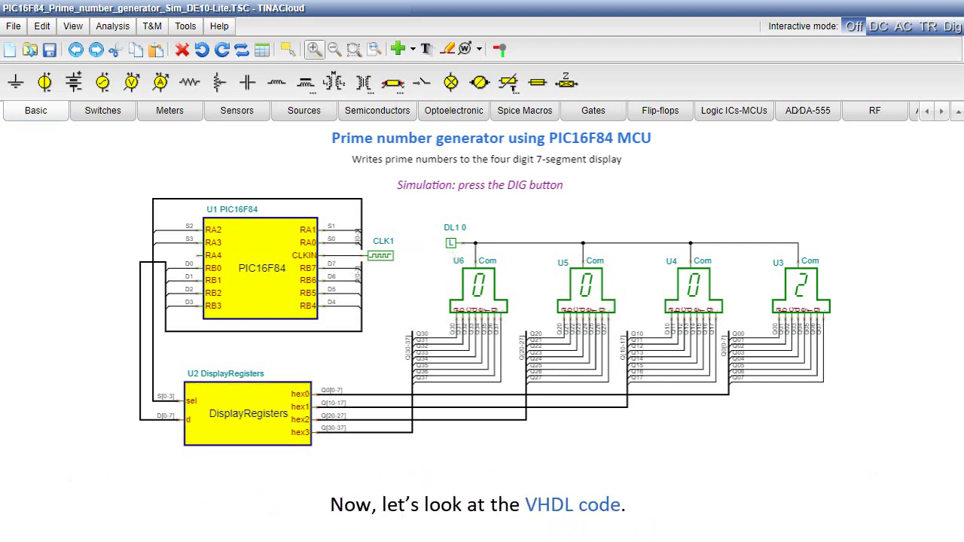
pyautogui.click(286, 230)
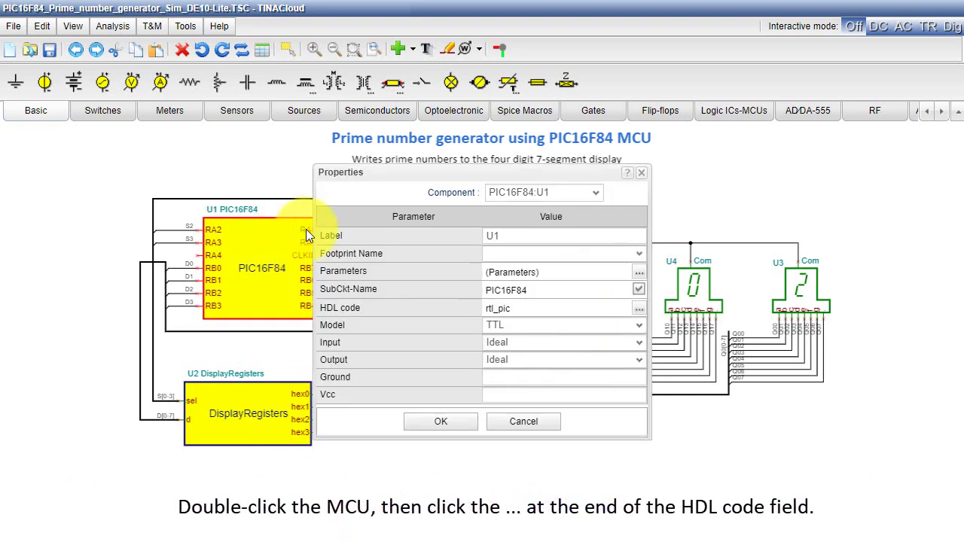
# Open the PIC16F84's VHDL code and scroll down toward the rtl_pic entity.
pyautogui.click(638, 311)
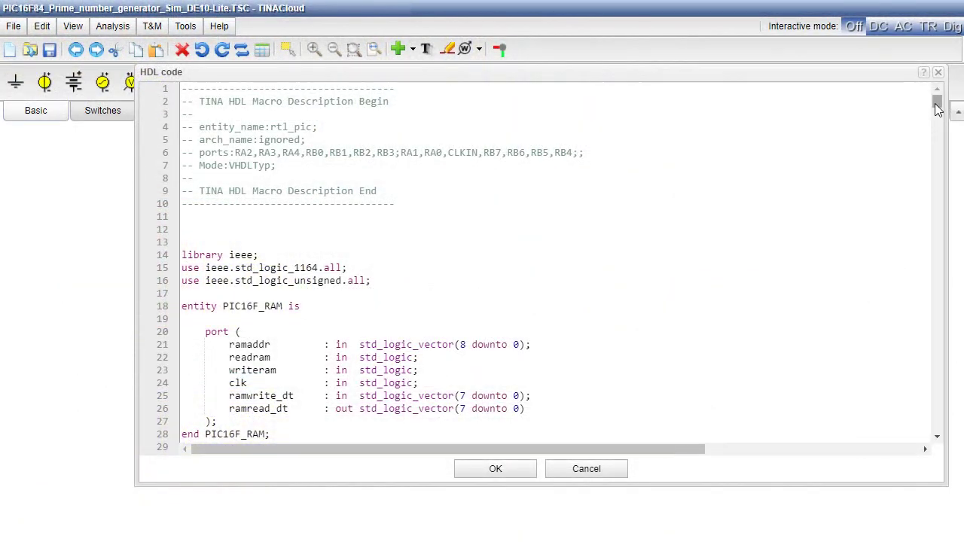
pyautogui.moveTo(938, 108); pyautogui.dragTo(948, 297)
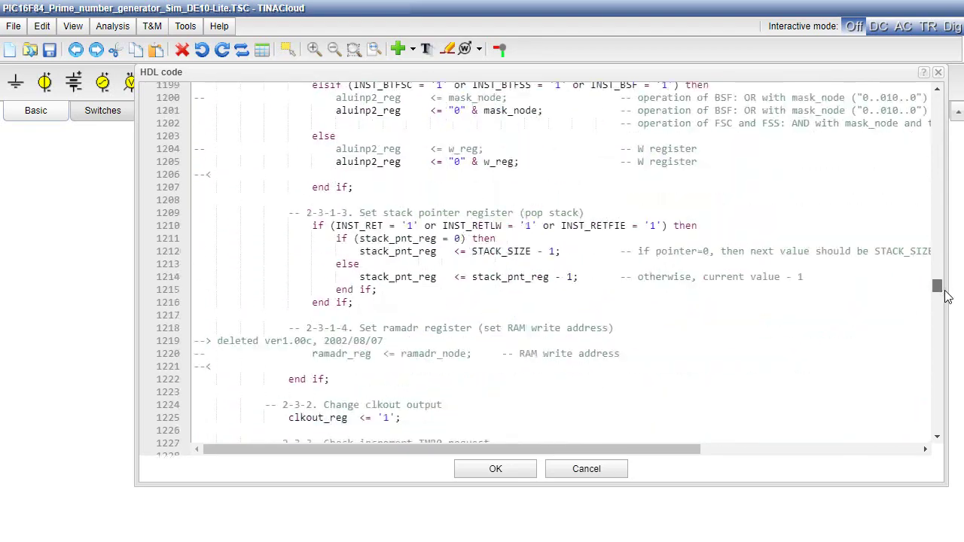
# Point out the rtl_pic entity (line 1807), its architecture (1828) and the piccore component (1830).
pyautogui.moveTo(948, 297); pyautogui.dragTo(946, 392)
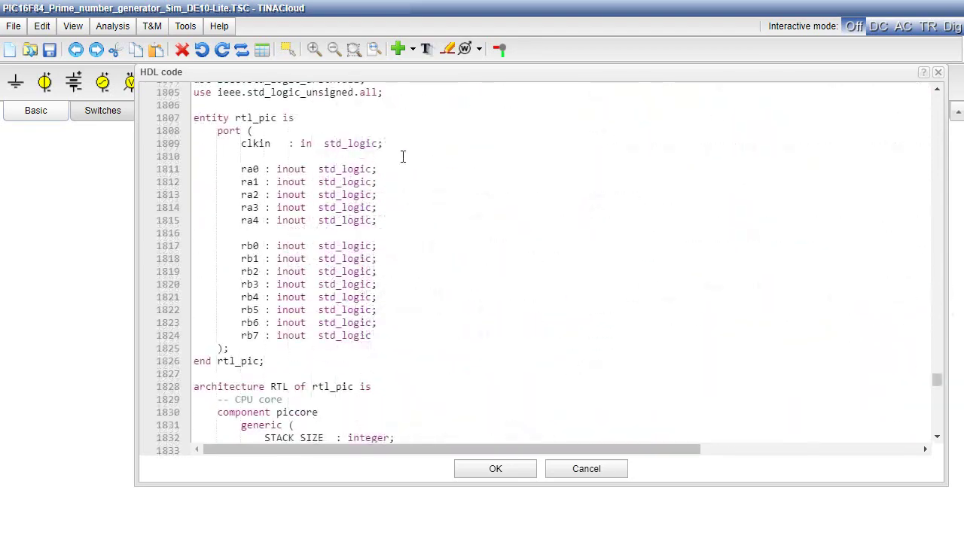
pyautogui.click(298, 118)
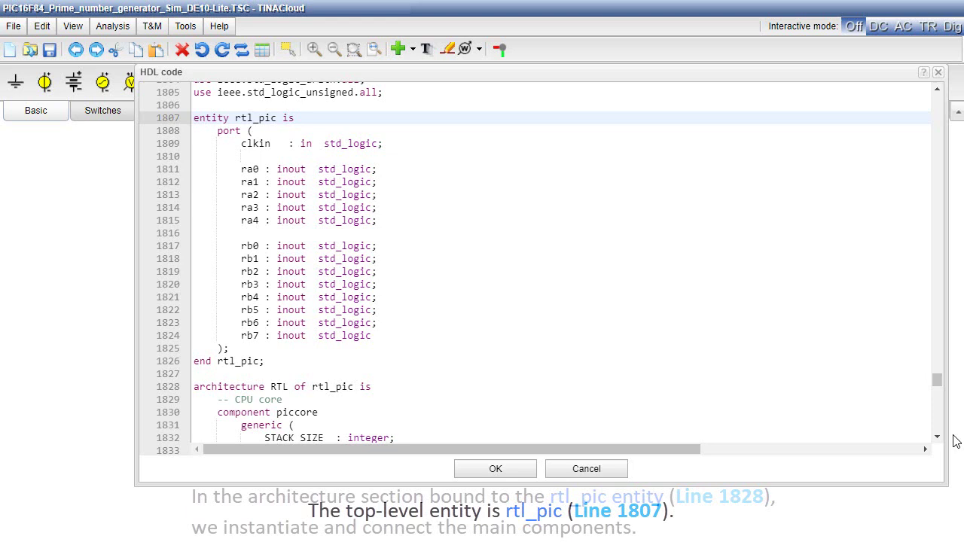
pyautogui.scroll(-7, 939, 439)
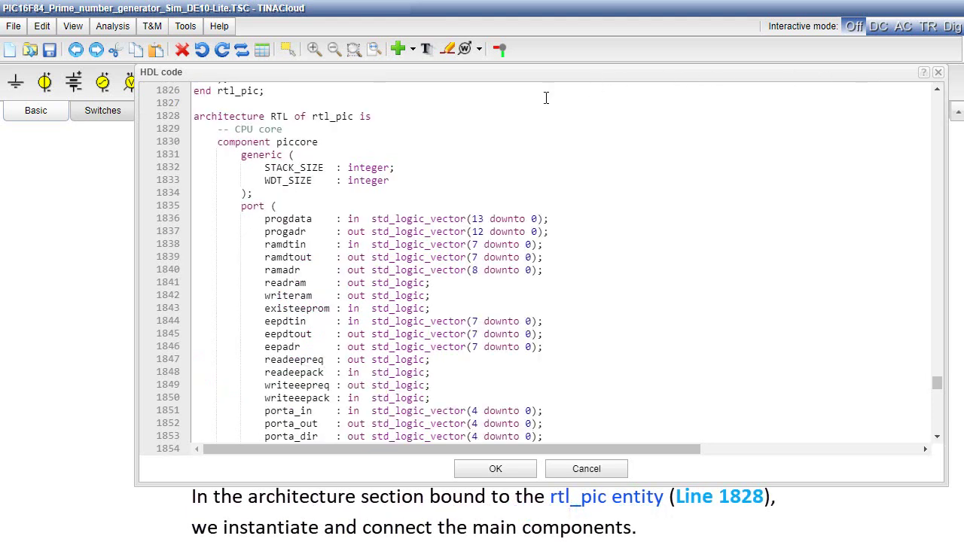
pyautogui.click(379, 117)
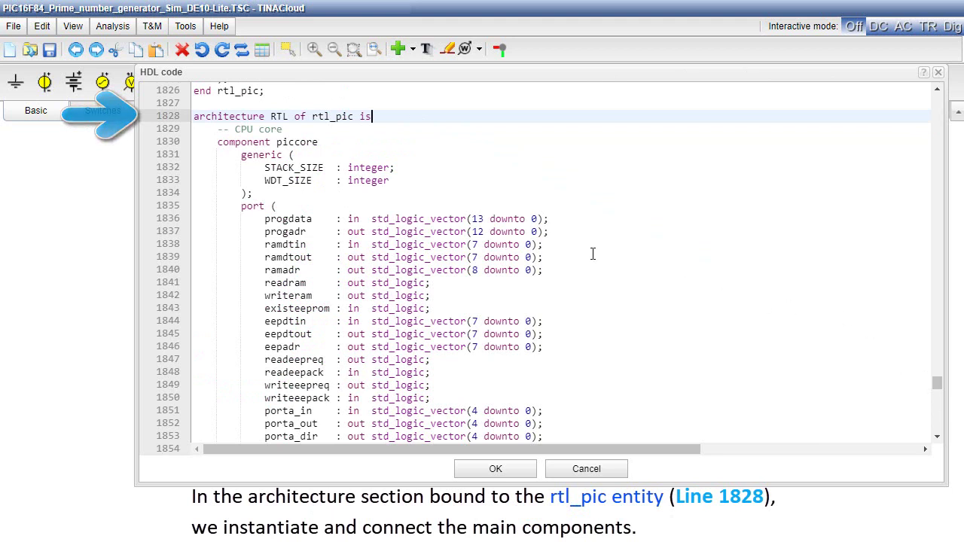
pyautogui.click(336, 145)
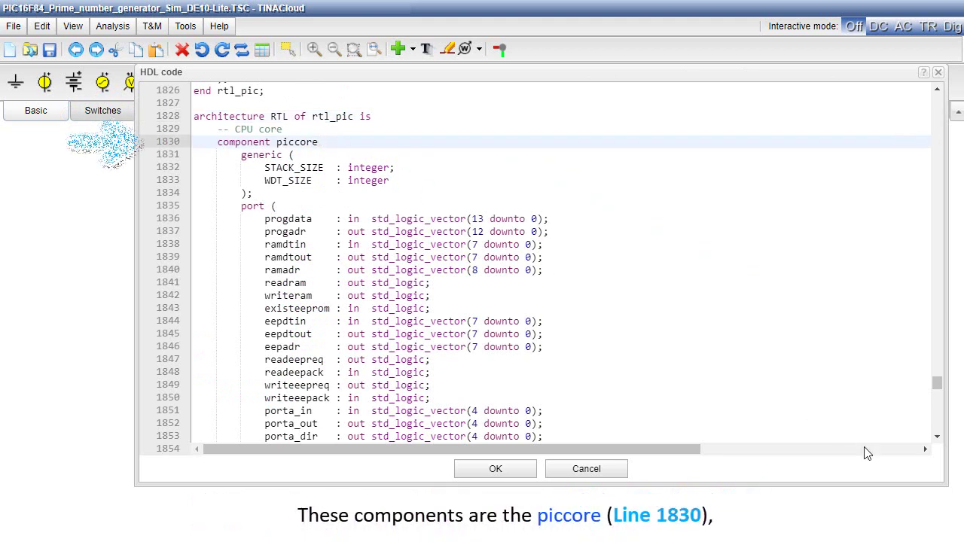
# Point out the flash_rom (line 1890) and PIC16F_RAM (line 1898) component declarations.
pyautogui.click(938, 437)
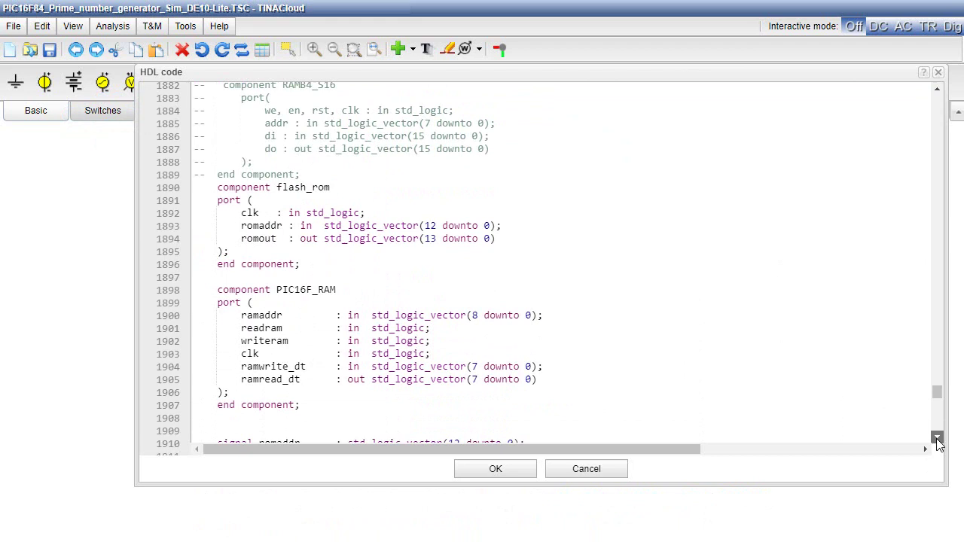
pyautogui.click(937, 440)
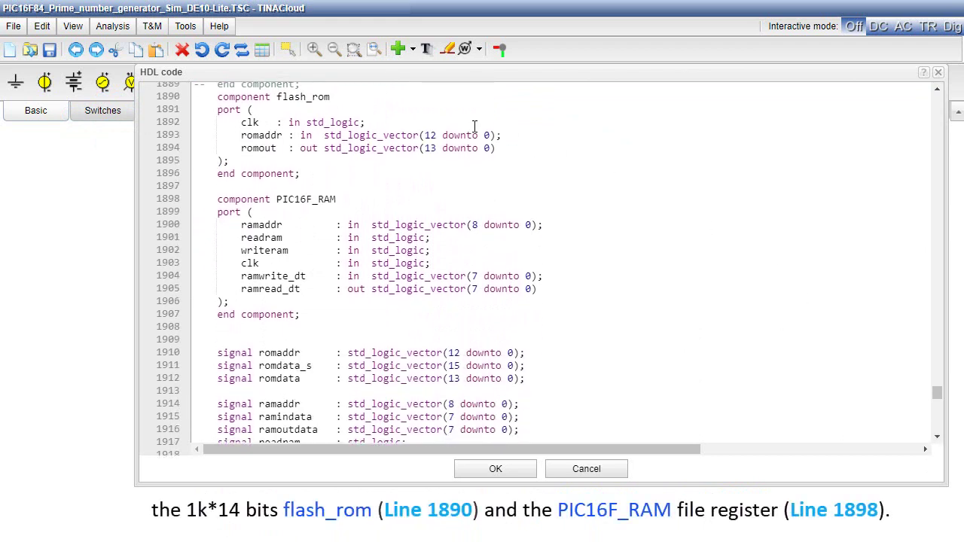
pyautogui.click(336, 96)
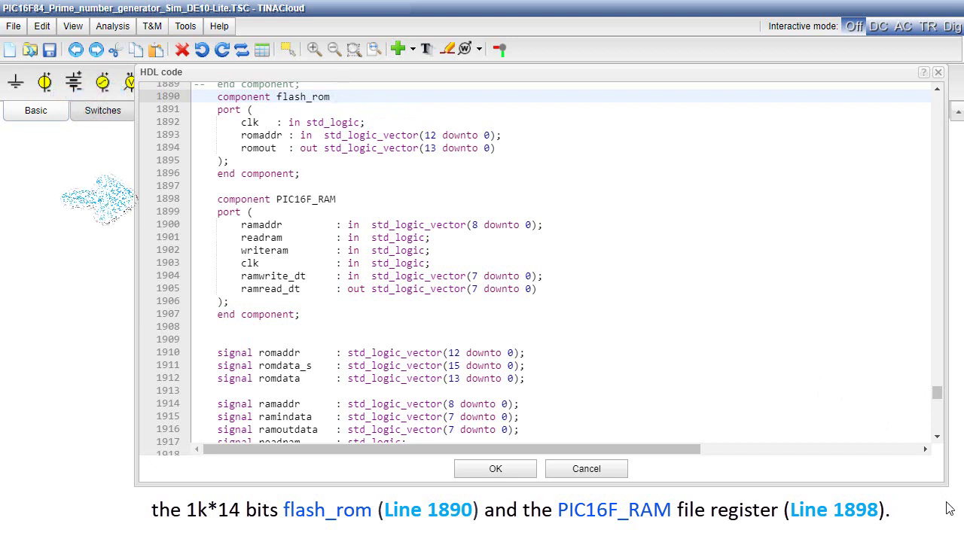
pyautogui.click(341, 199)
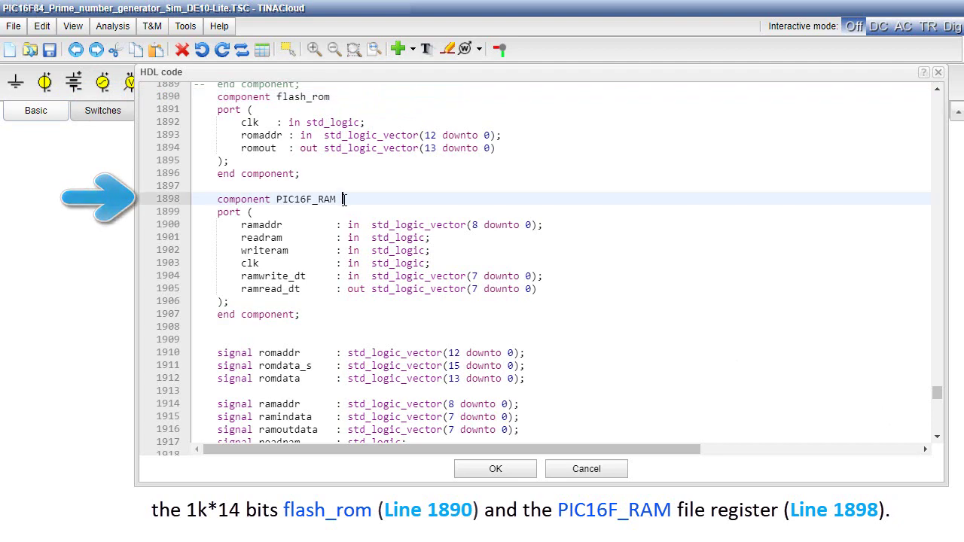
pyautogui.click(938, 442)
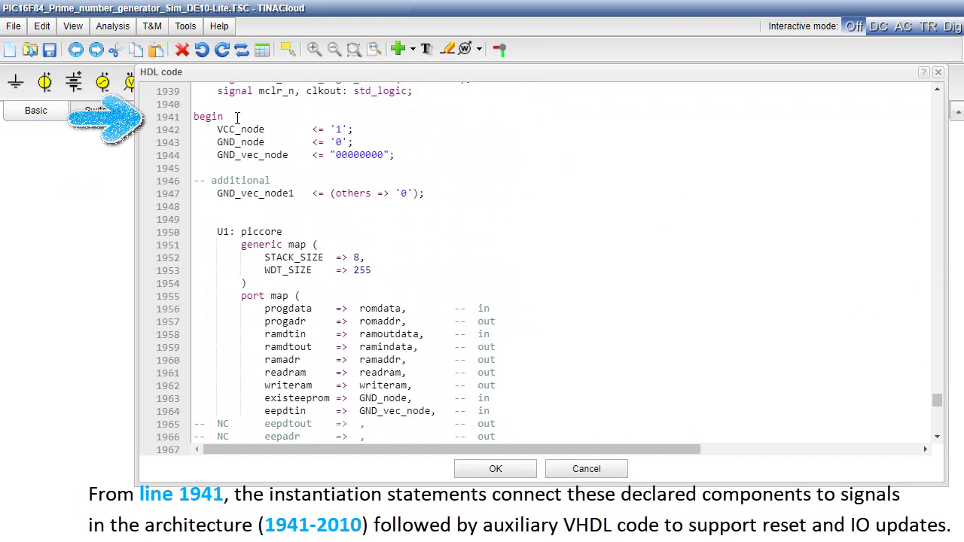
# Mark the component instantiations from line 1941 through line 2010.
pyautogui.click(231, 117)
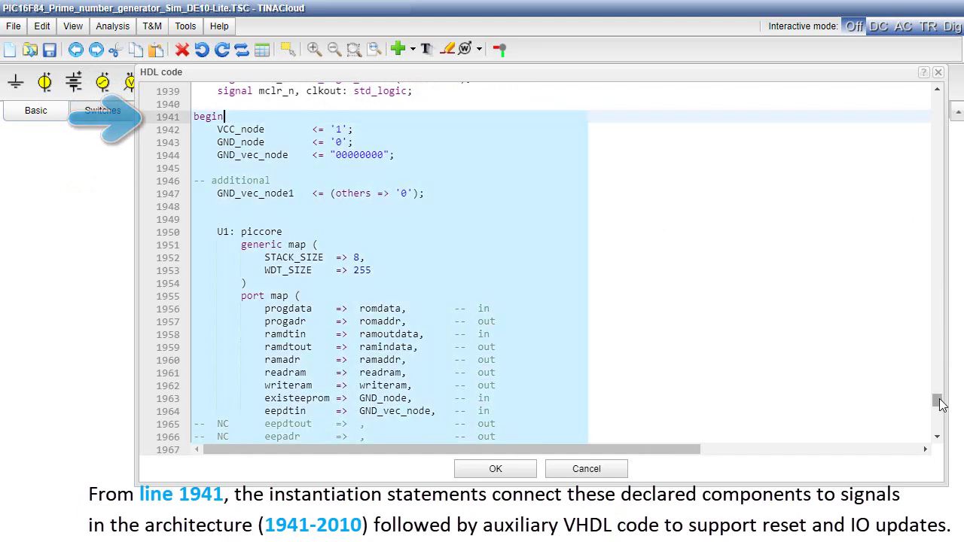
pyautogui.moveTo(938, 400); pyautogui.dragTo(942, 419)
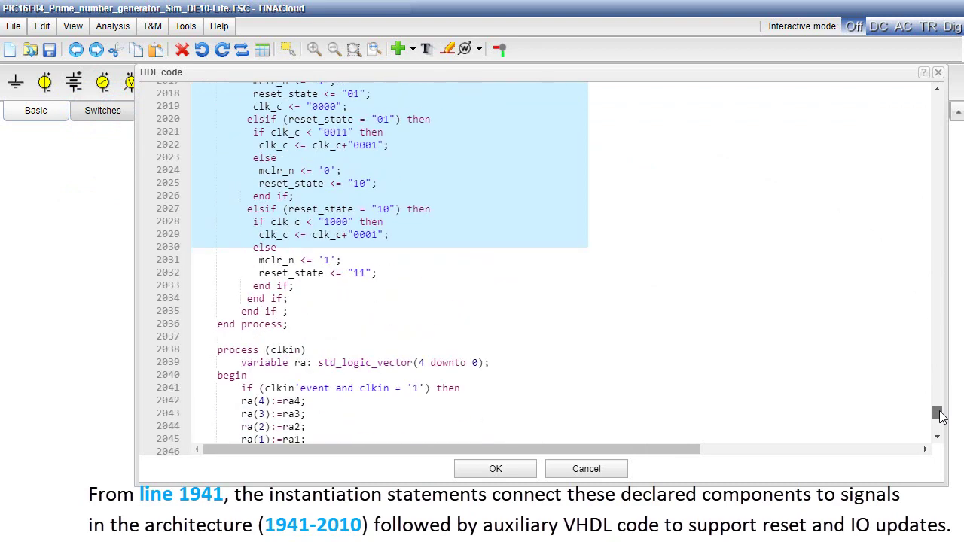
pyautogui.moveTo(939, 414); pyautogui.dragTo(939, 410)
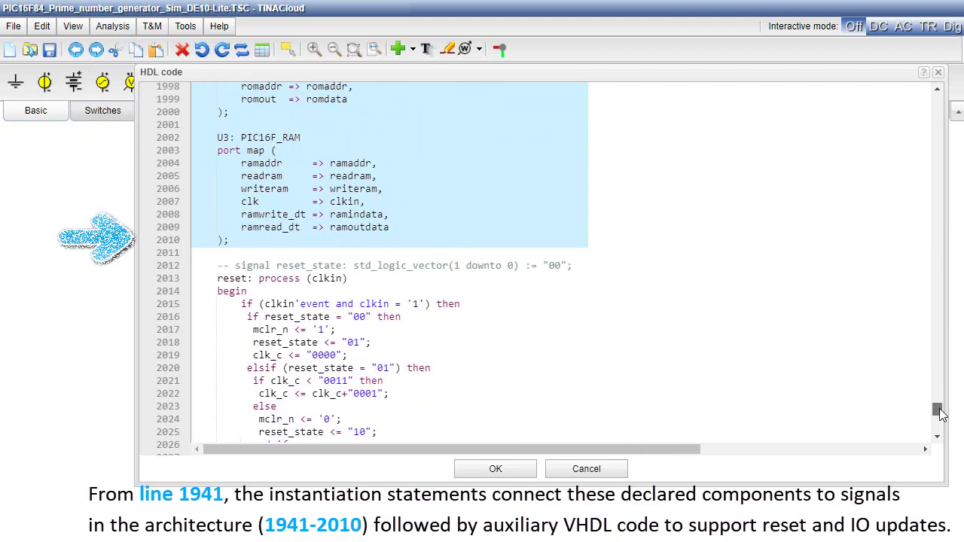
pyautogui.click(242, 240)
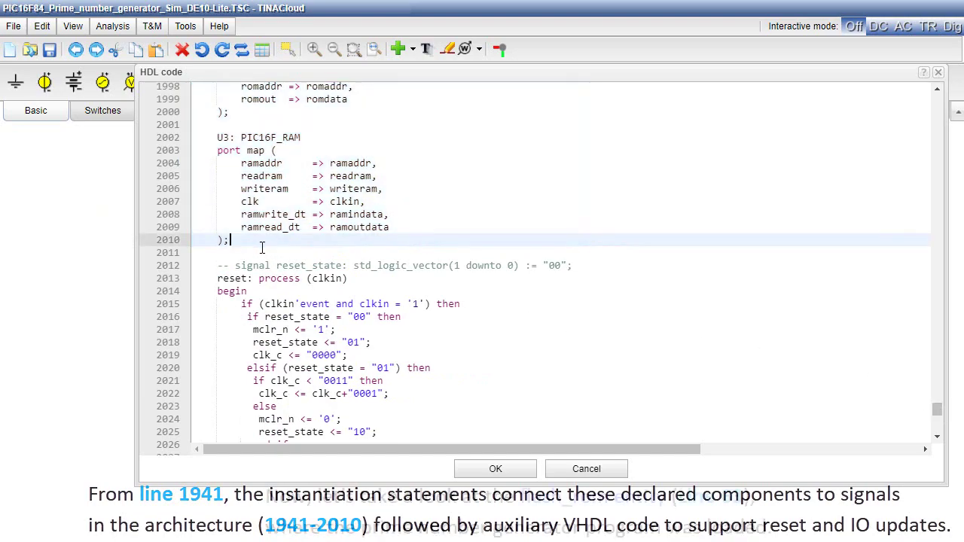
pyautogui.moveTo(937, 409); pyautogui.dragTo(939, 222)
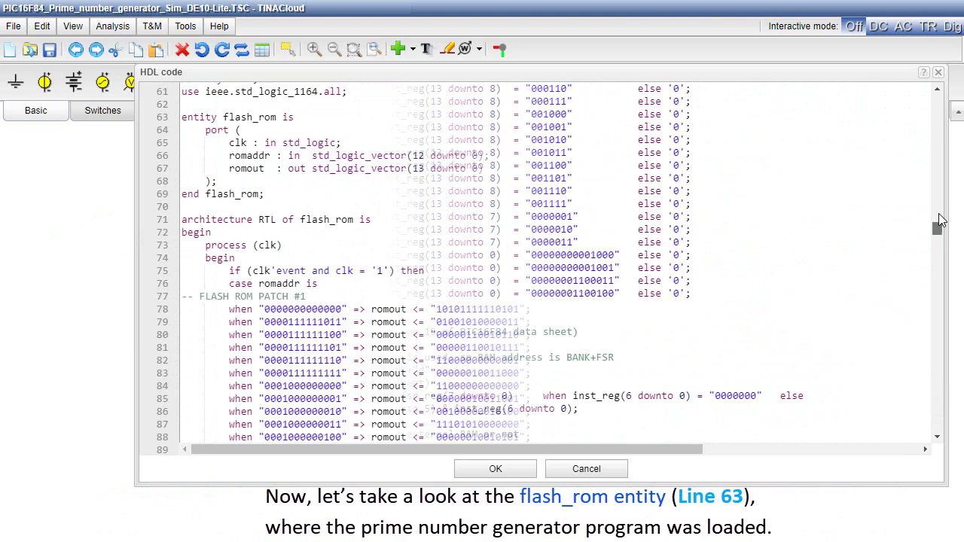
# Mark flash_rom lines 63 (entity), 76 (romaddr case) and 78 (first program word).
pyautogui.click(302, 118)
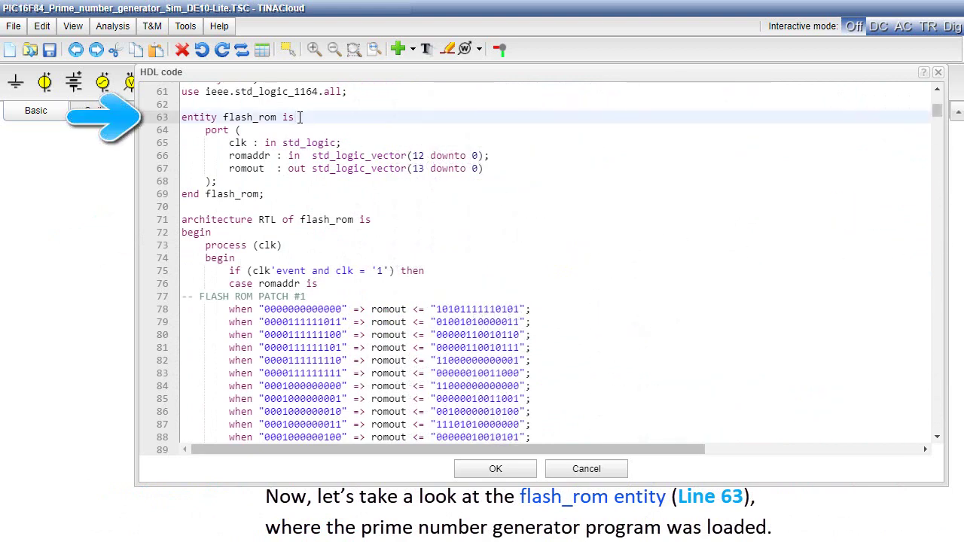
pyautogui.click(339, 290)
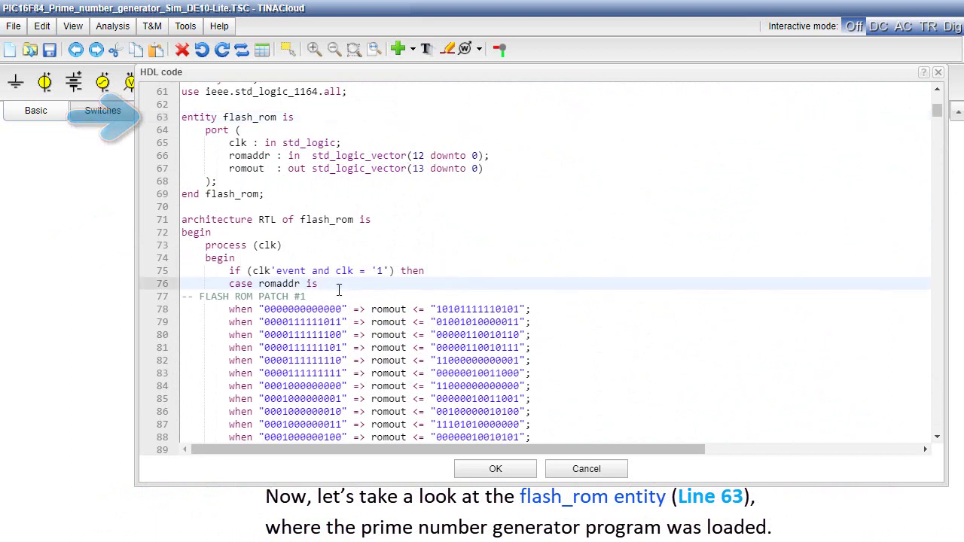
pyautogui.click(538, 309)
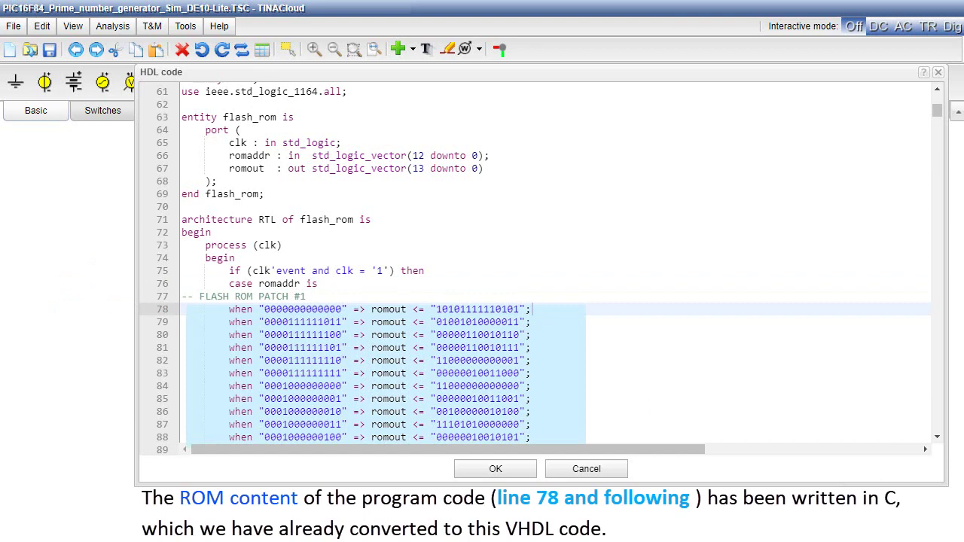
# Close the PIC16F84 VHDL code window and its Properties dialog.
pyautogui.click(940, 75)
pyautogui.click(643, 176)
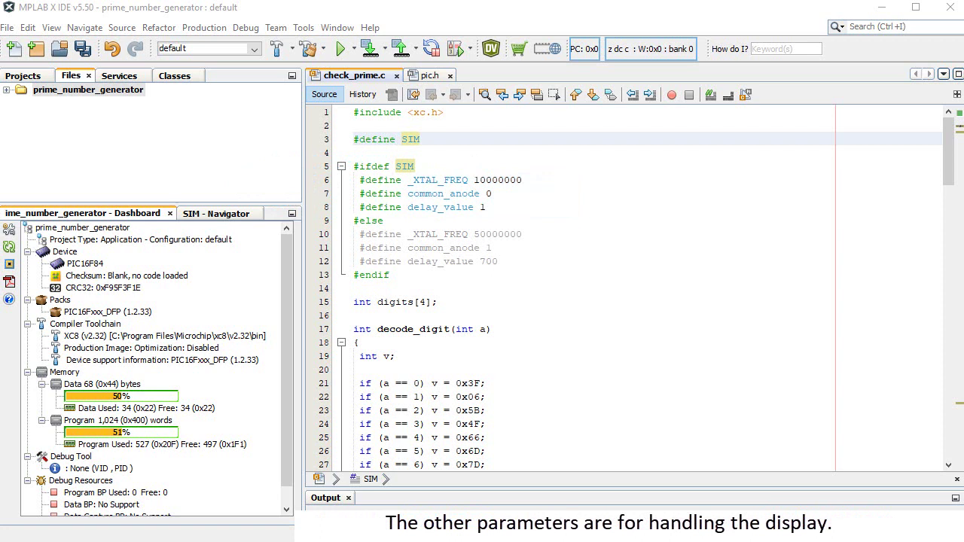
pyautogui.click(950, 466)
pyautogui.moveTo(951, 468); pyautogui.dragTo(950, 468)
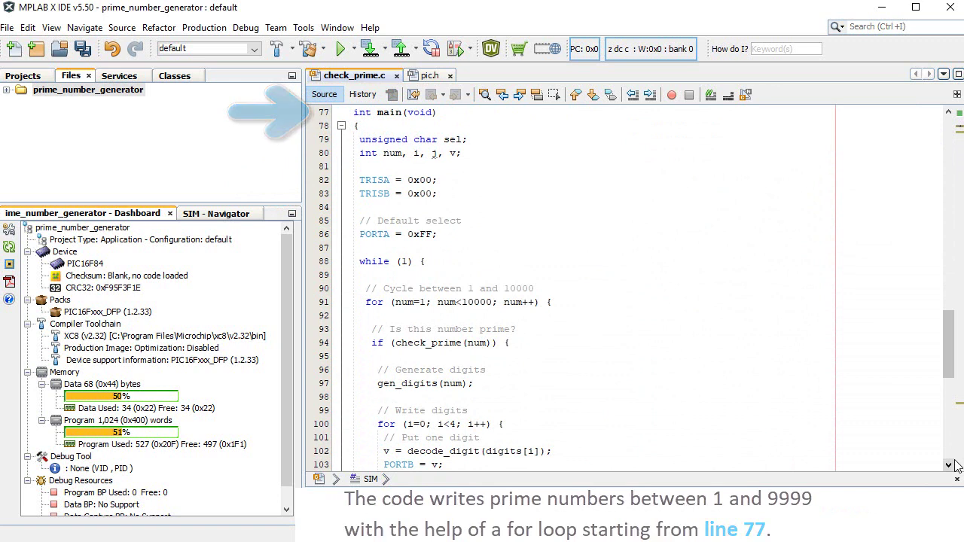
pyautogui.moveTo(950, 465); pyautogui.dragTo(950, 465)
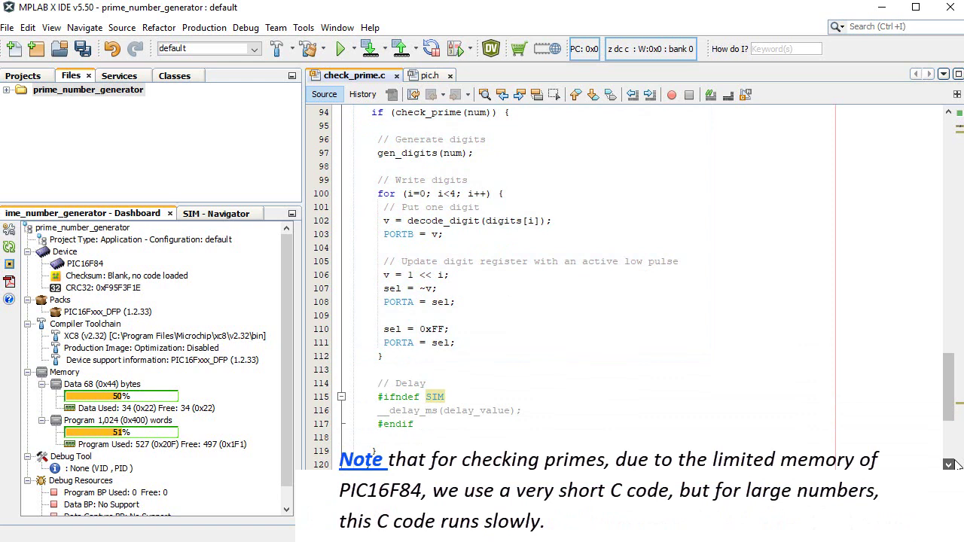
pyautogui.scroll(-3, 955, 465)
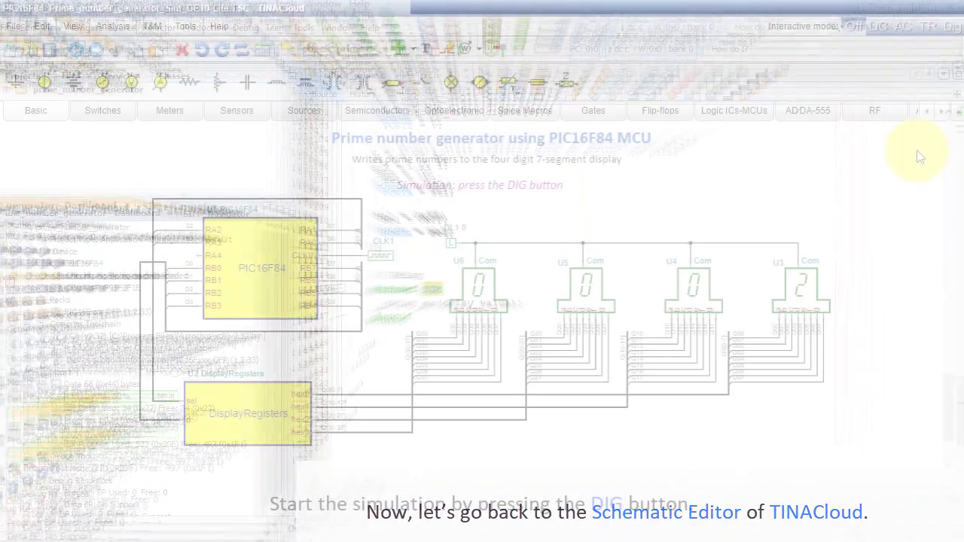
pyautogui.click(951, 26)
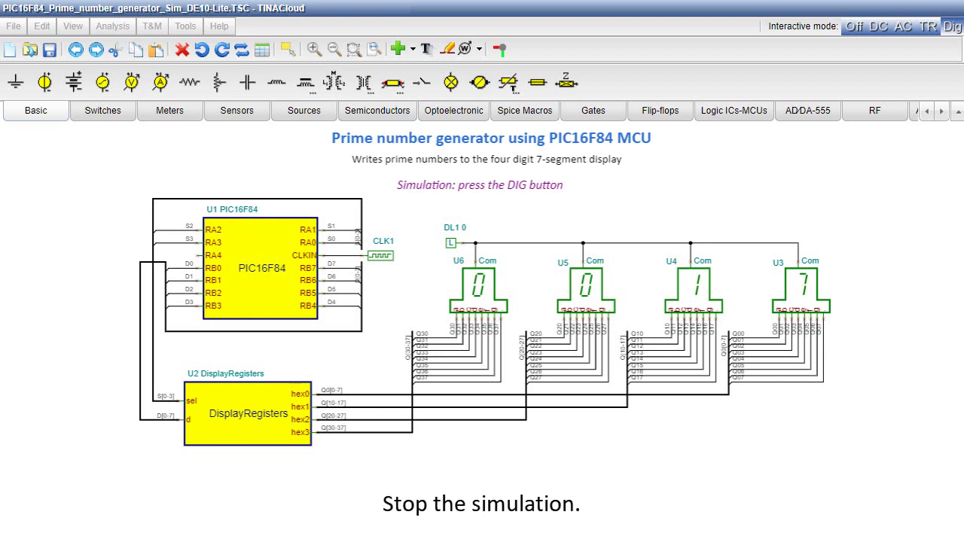
pyautogui.click(855, 26)
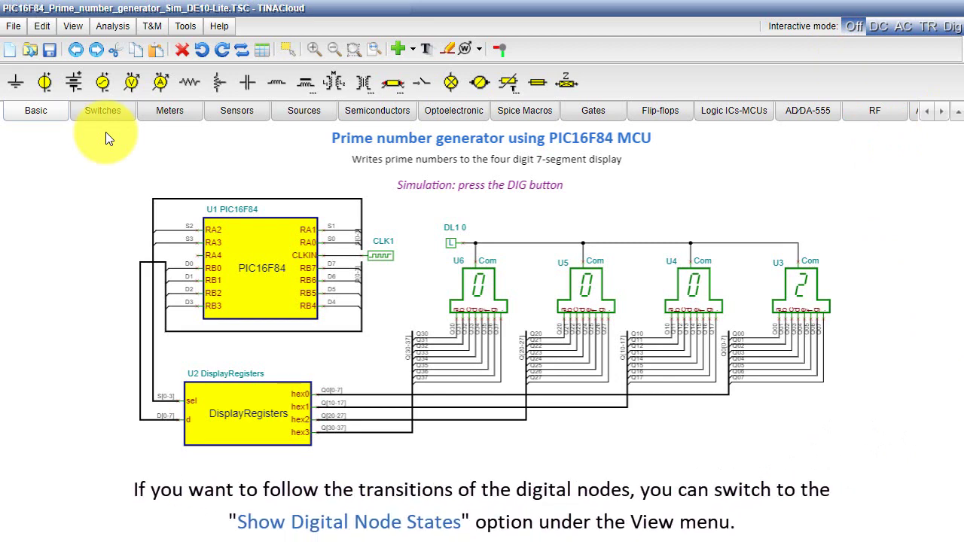
# Turn on Show Digital Node States in View > Preferences.
pyautogui.click(73, 25)
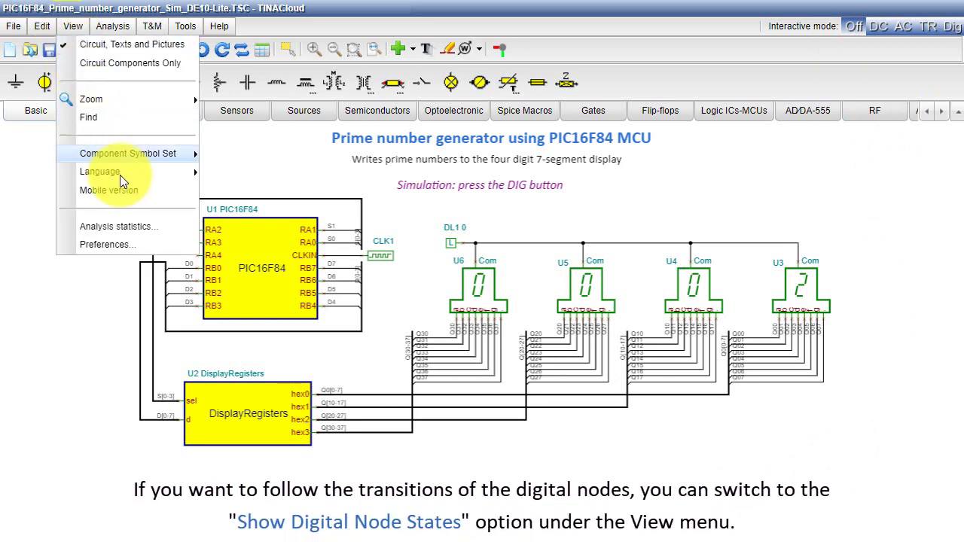
pyautogui.click(142, 242)
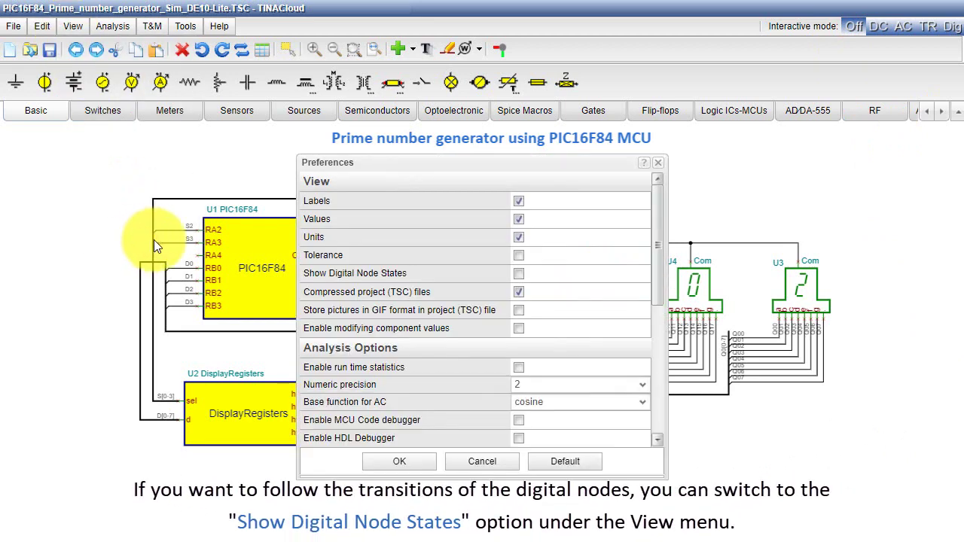
pyautogui.click(519, 273)
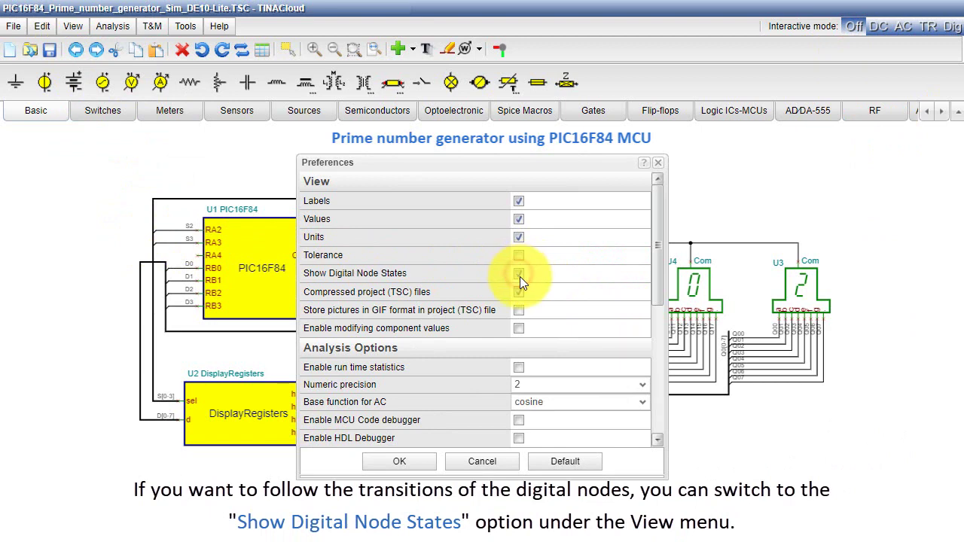
pyautogui.click(392, 461)
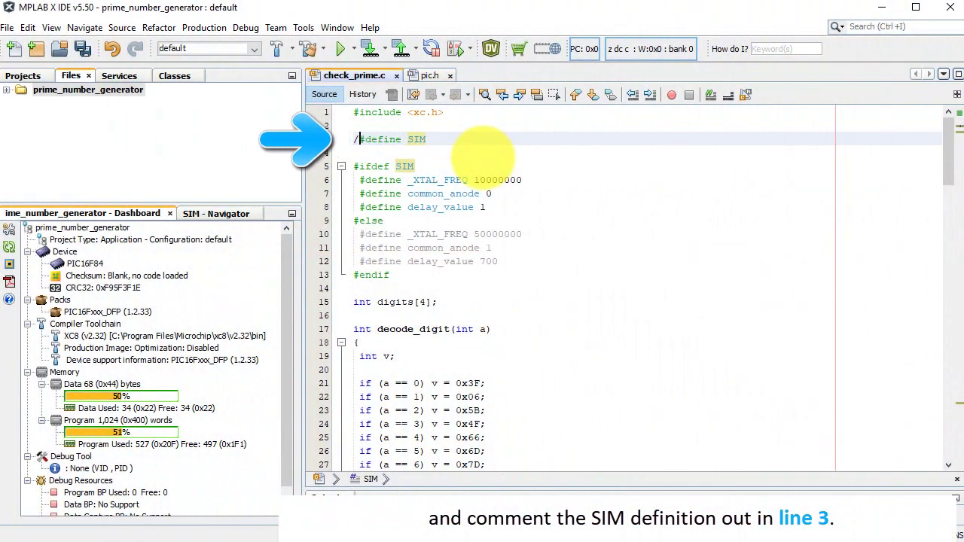
# Type // before #define SIM on line 3 of check_prime.c.
pyautogui.write('//')
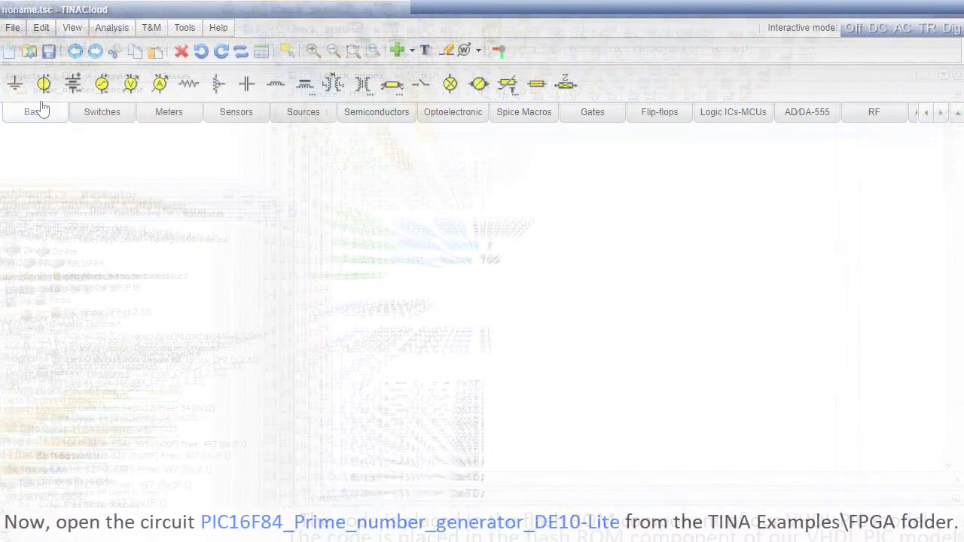
# Load the DE10-Lite prime number circuit from Examples\FPGA and download its Intel Quartus export.
pyautogui.click(13, 29)
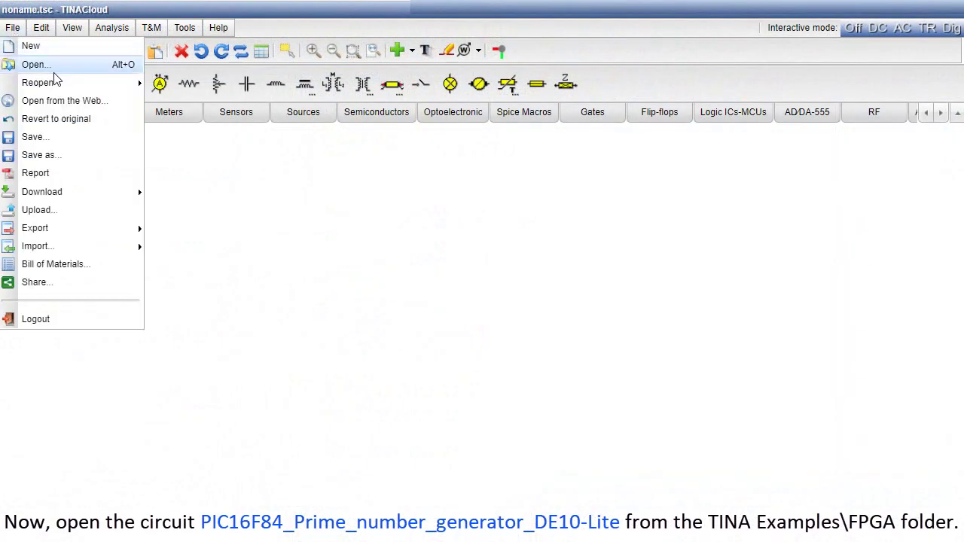
pyautogui.click(36, 64)
pyautogui.click(794, 473)
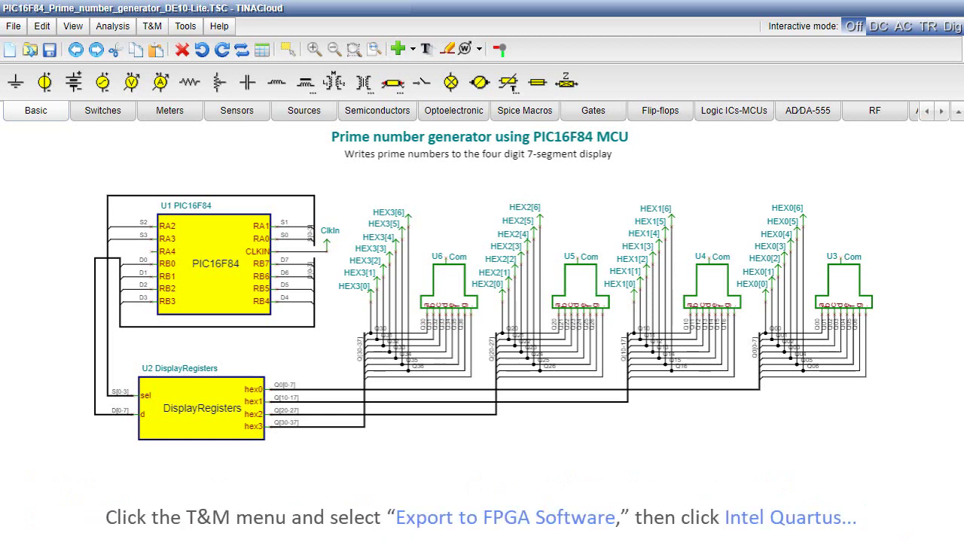
pyautogui.click(151, 25)
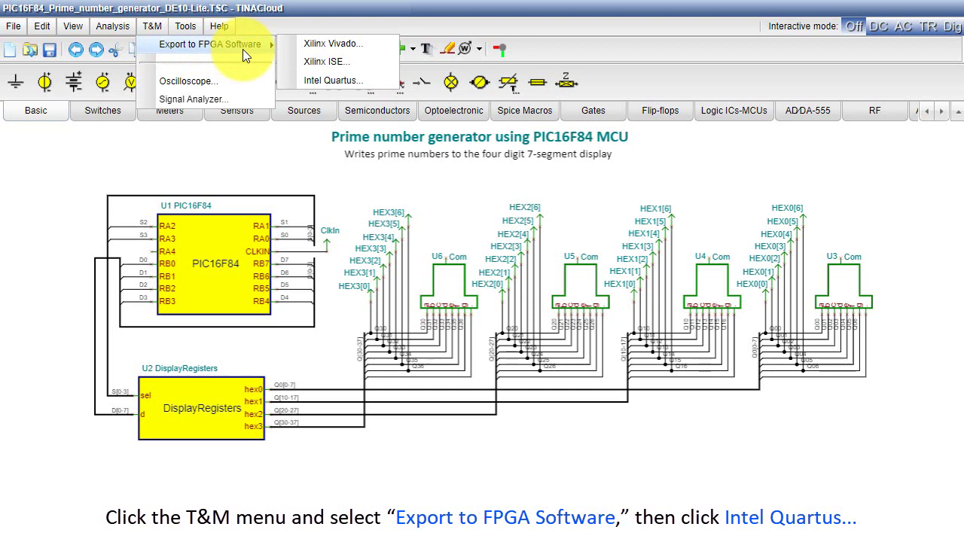
pyautogui.moveTo(210, 45)
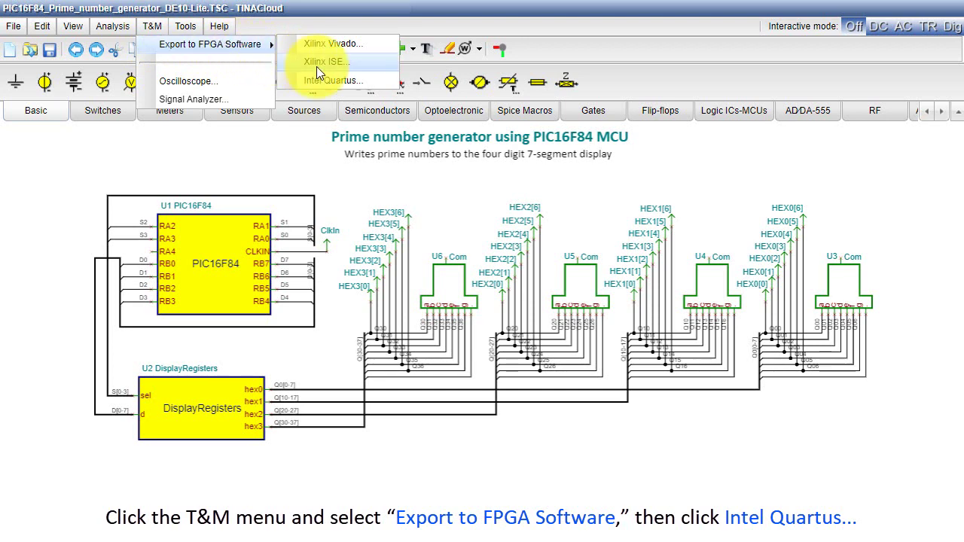
pyautogui.click(362, 82)
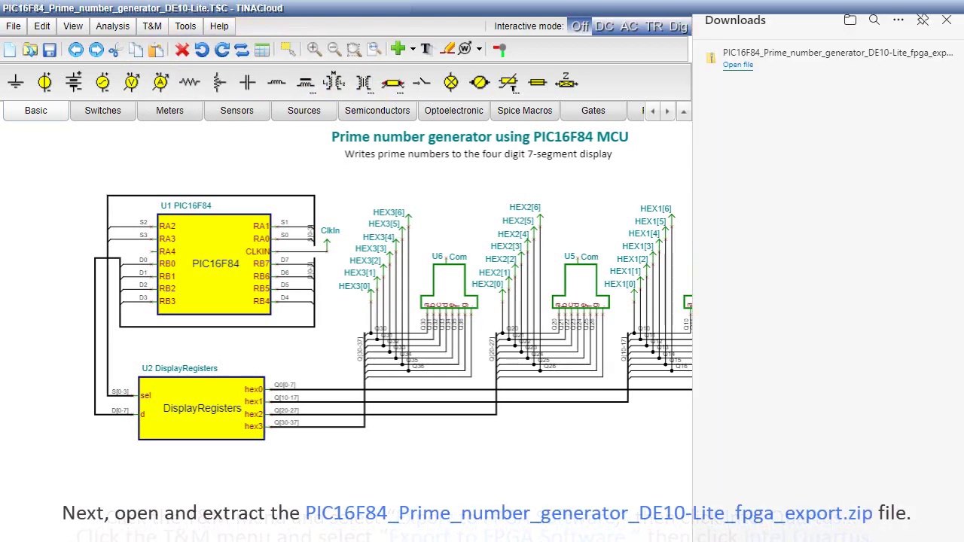
# Copy the ten exported VHDL and QSF files from the downloaded zip into C:\designs.
pyautogui.click(738, 73)
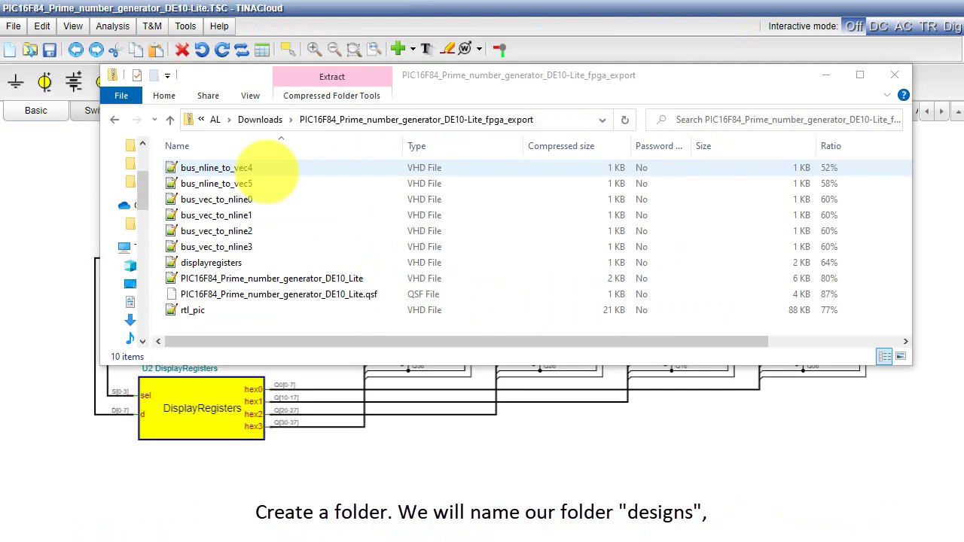
pyautogui.click(256, 168)
pyautogui.keyDown('shift'); pyautogui.click(224, 311); pyautogui.keyUp('shift')
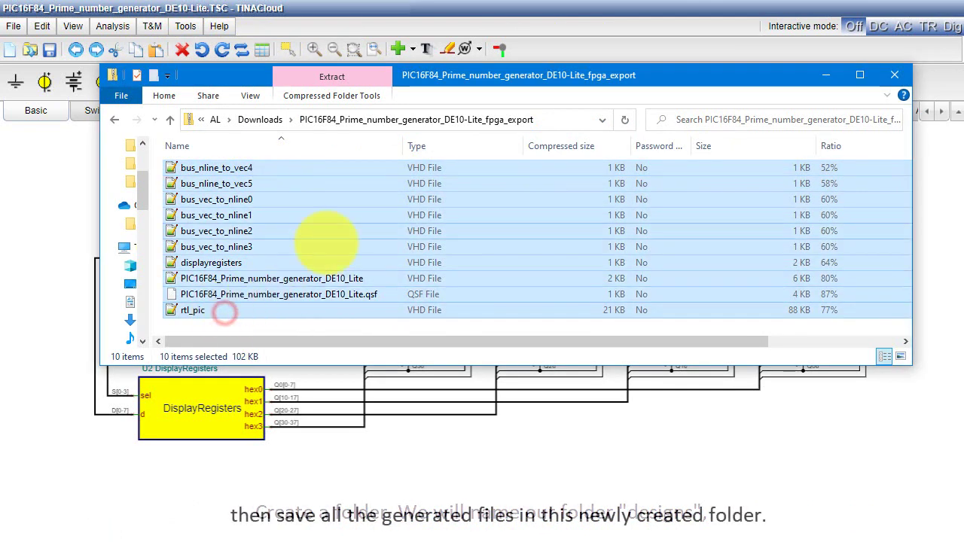
pyautogui.rightClick(471, 178)
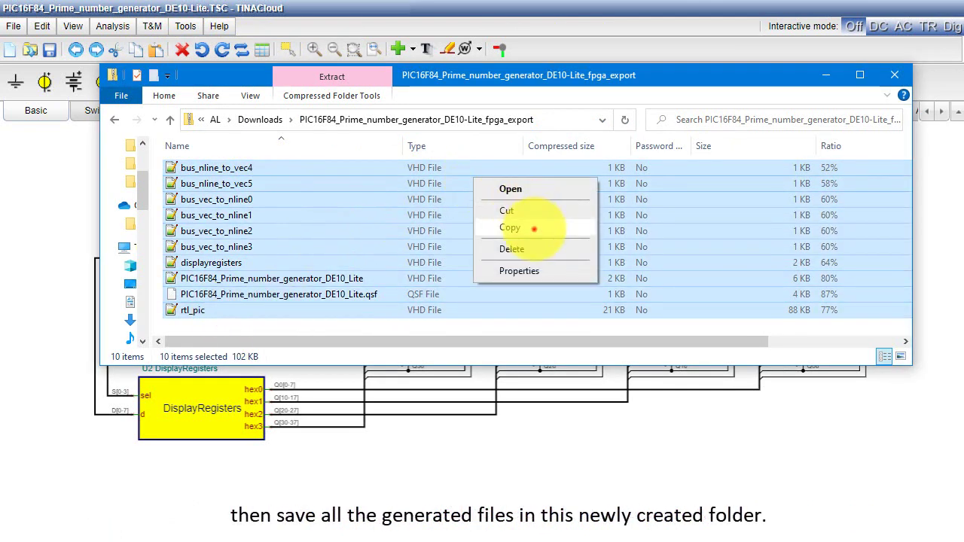
pyautogui.click(534, 228)
pyautogui.rightClick(175, 158)
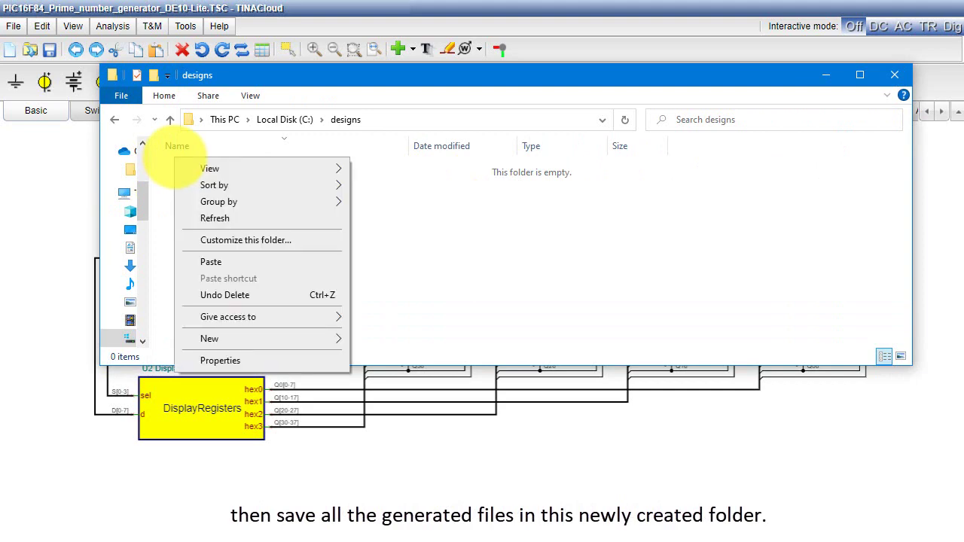
pyautogui.click(245, 261)
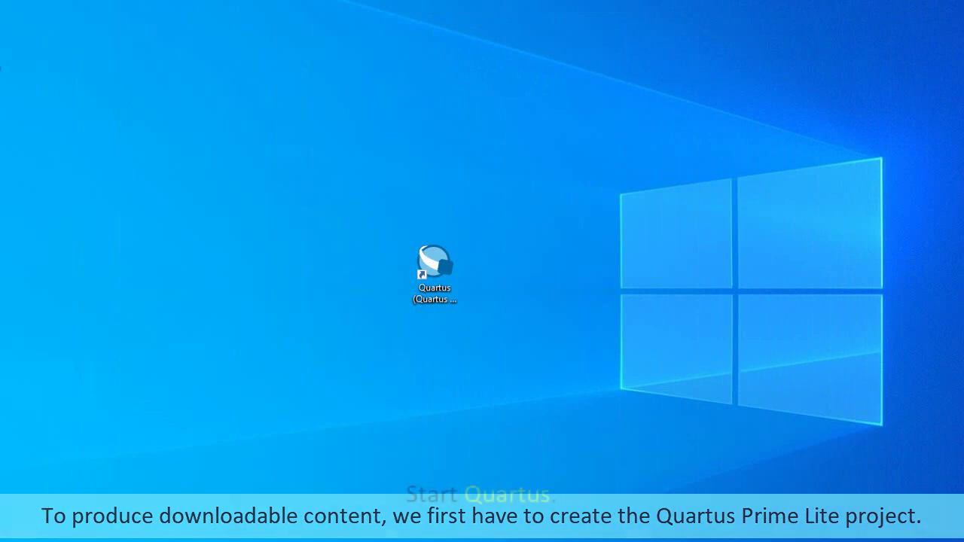
# Launch Quartus Prime Lite and start an empty project named prime_generator in C:\designs.
pyautogui.doubleClick(440, 281)
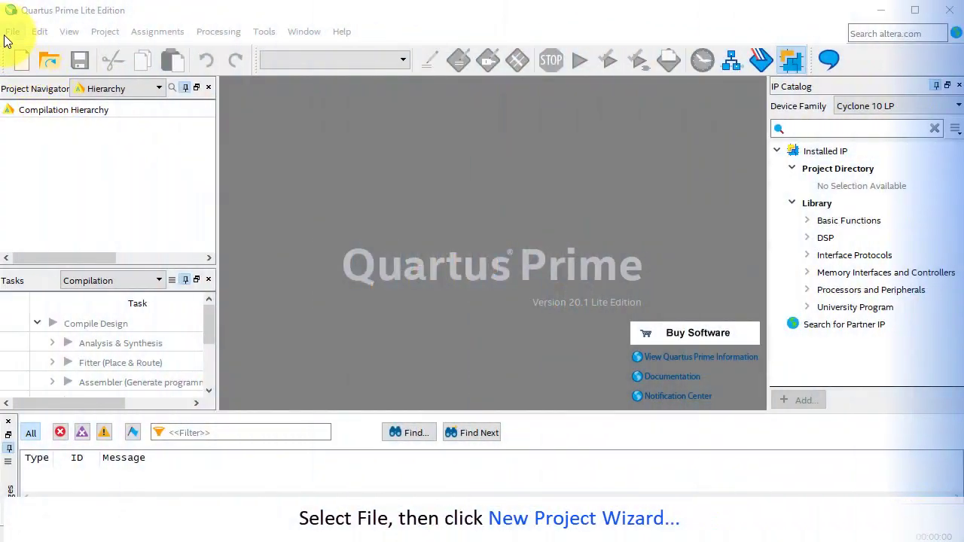
pyautogui.click(12, 32)
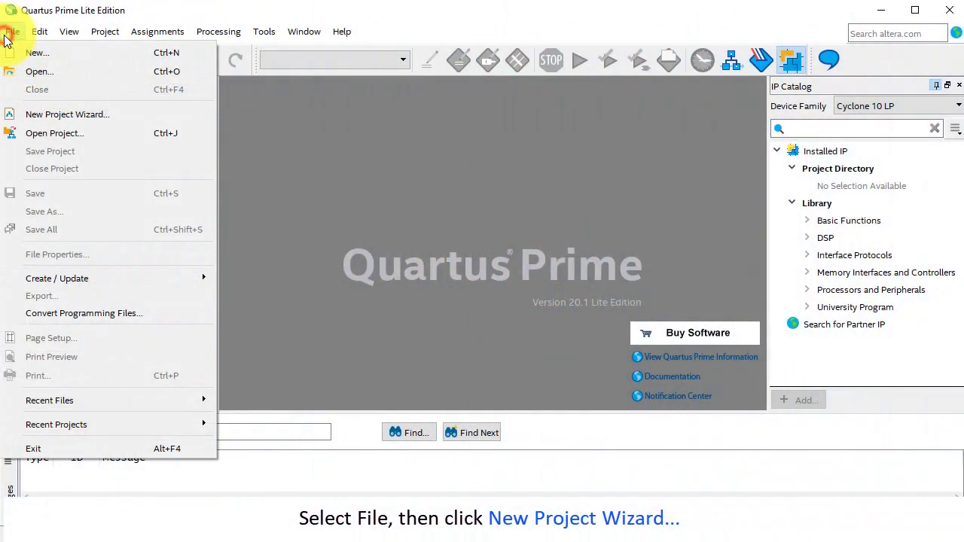
pyautogui.click(76, 110)
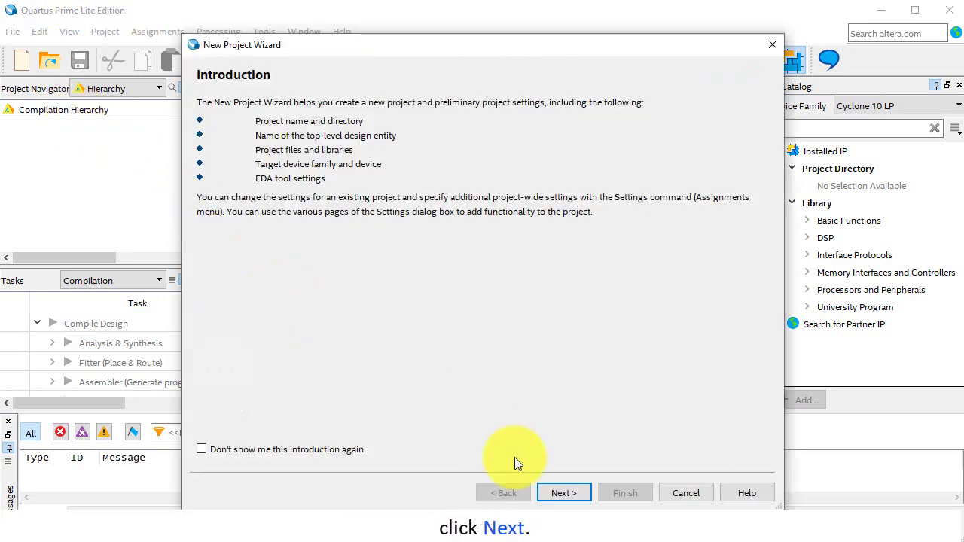
pyautogui.click(573, 493)
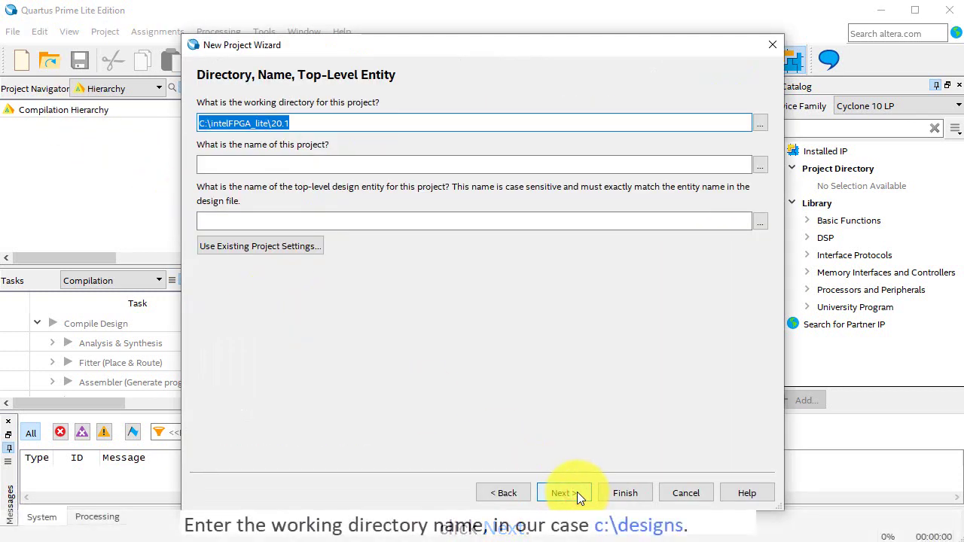
pyautogui.write('c:\\desig')
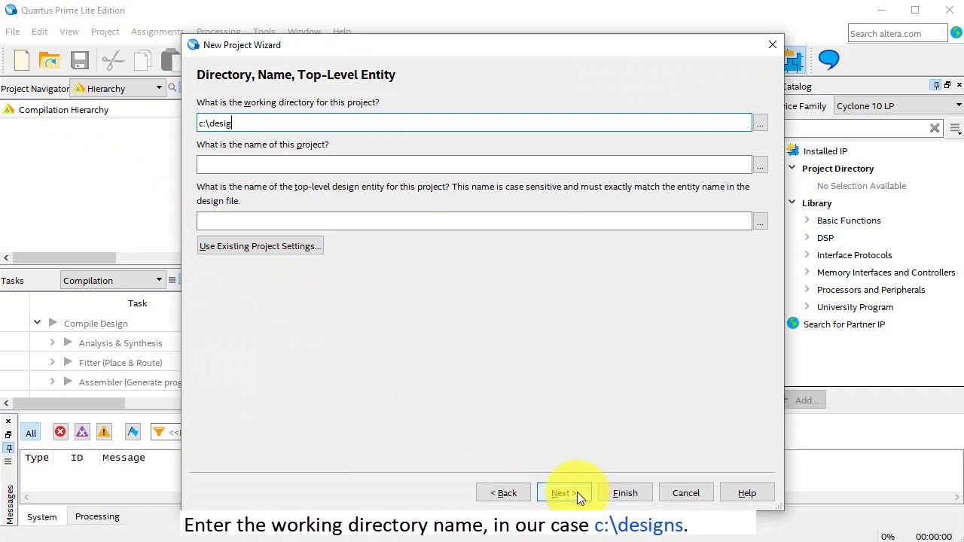
pyautogui.write('ns')
pyautogui.press('Tab')
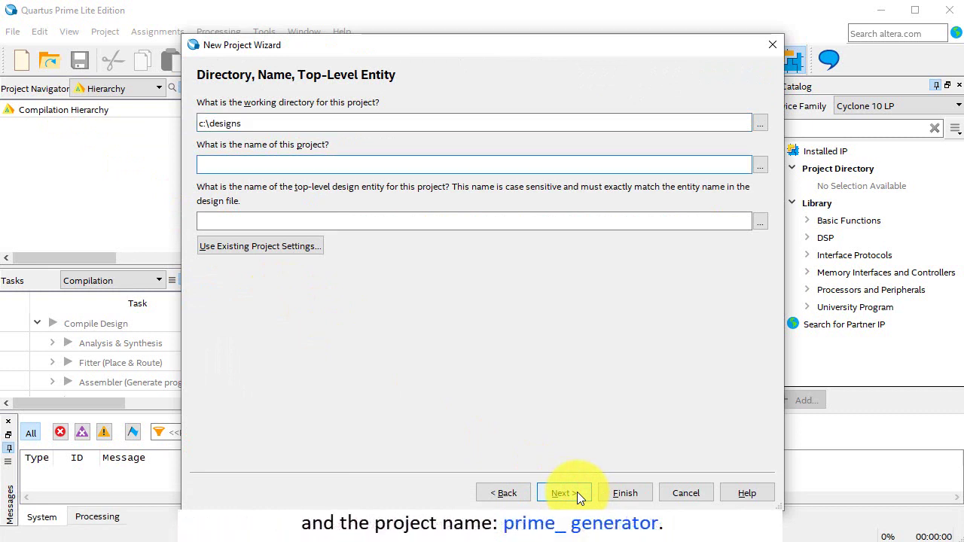
pyautogui.write('prime_genera')
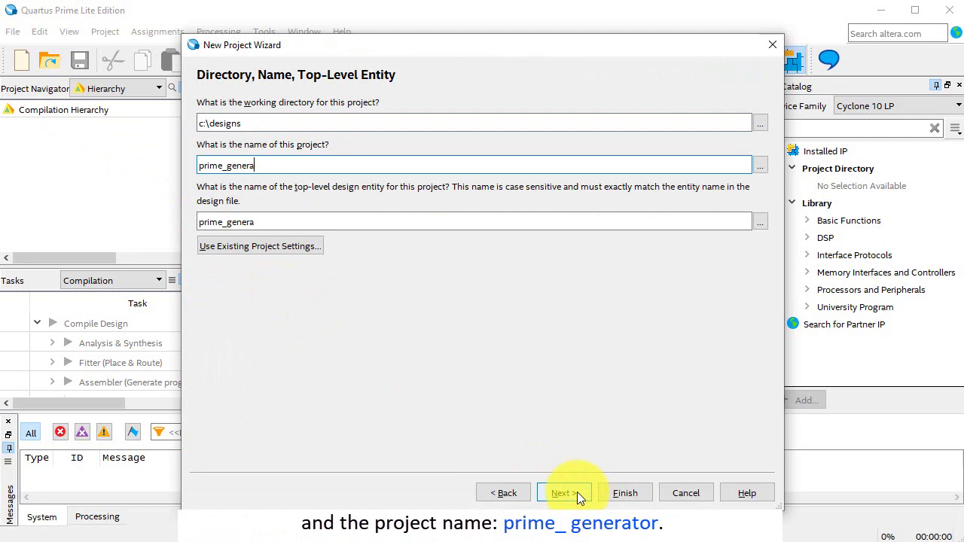
pyautogui.write('tor')
pyautogui.click(578, 492)
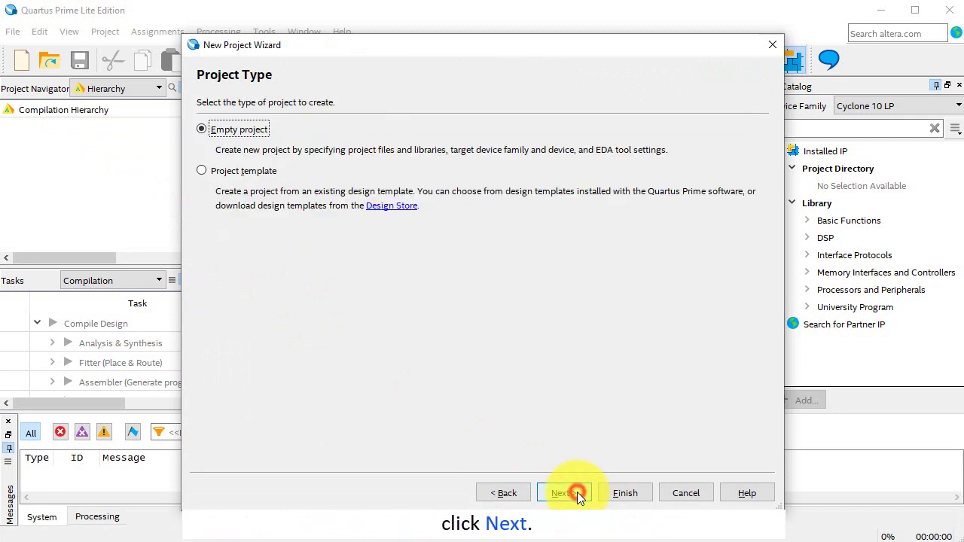
pyautogui.click(577, 492)
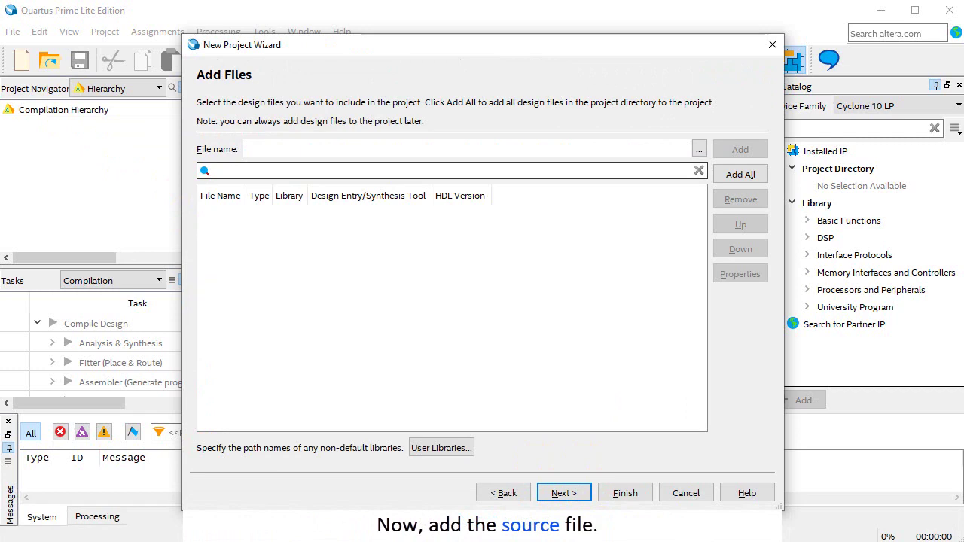
# Add all nine exported VHD files to the project.
pyautogui.click(699, 148)
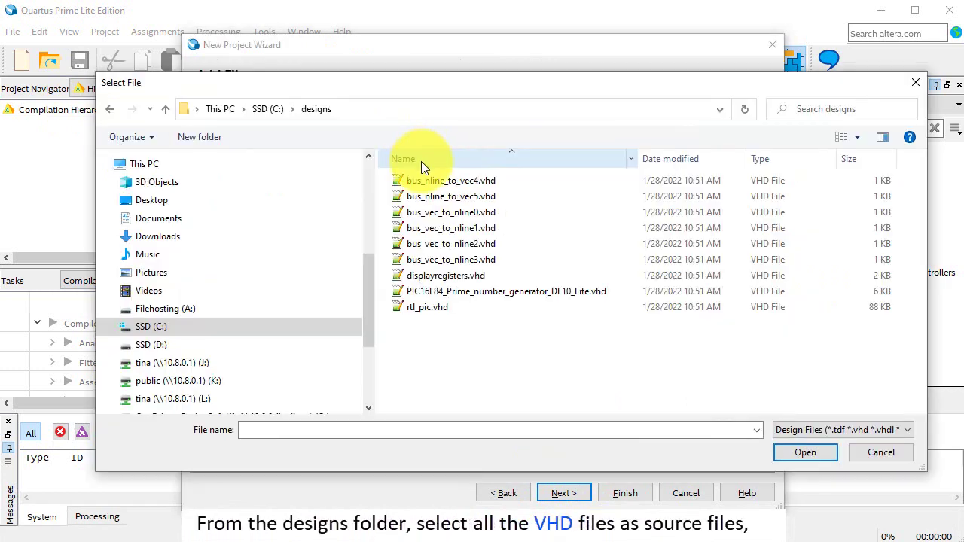
pyautogui.click(422, 181)
pyautogui.keyDown('shift'); pyautogui.click(440, 308); pyautogui.keyUp('shift')
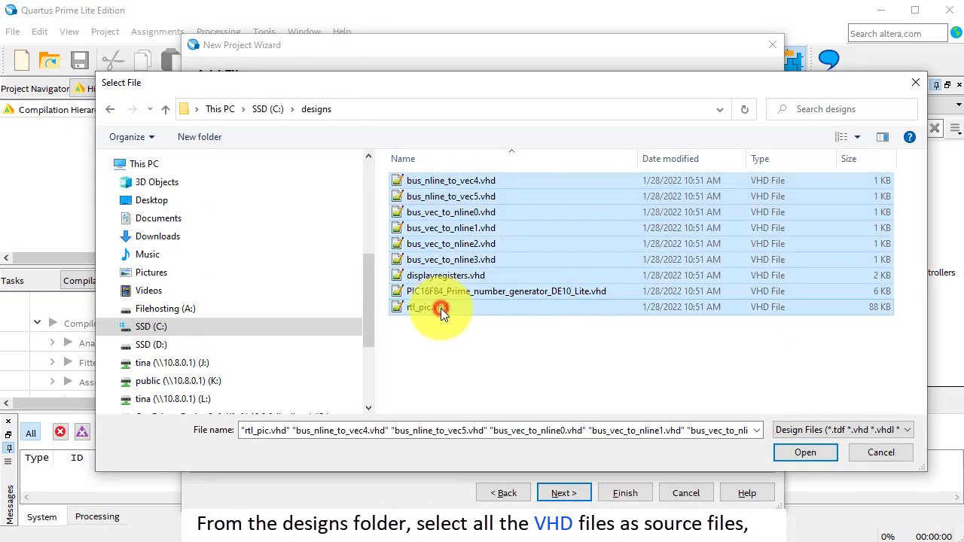
pyautogui.click(810, 458)
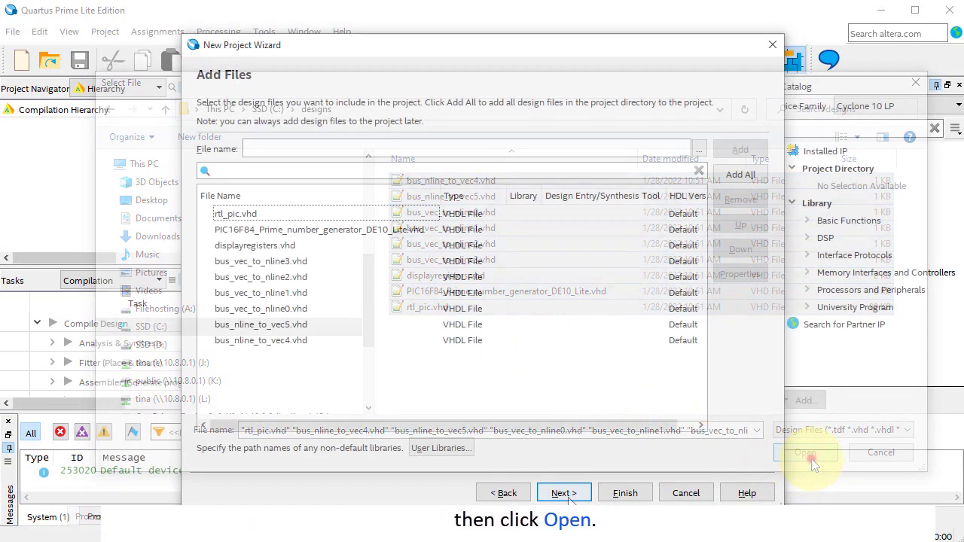
pyautogui.click(564, 494)
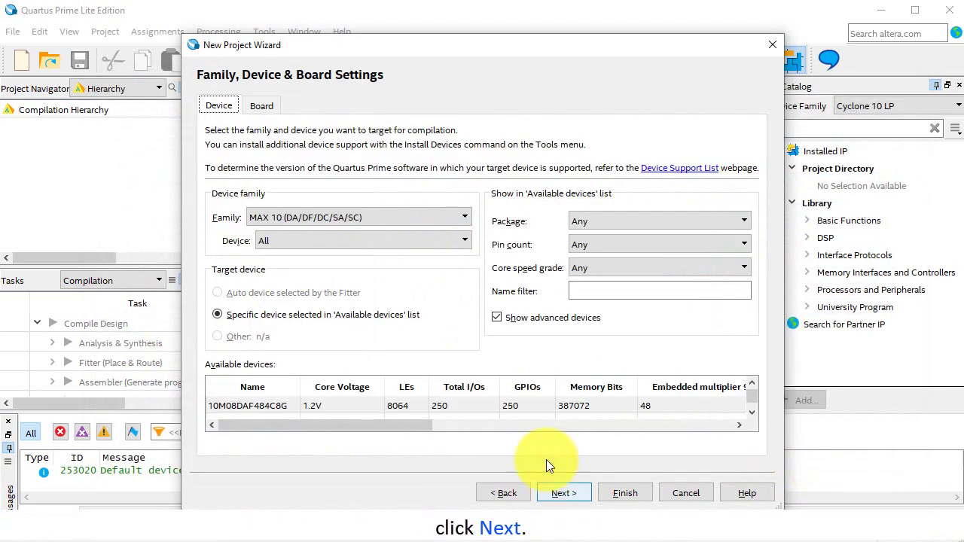
# Target the MAX 10 DA device 10M50DAF484C7G, keep default EDA tools, and finish the wizard.
pyautogui.click(464, 241)
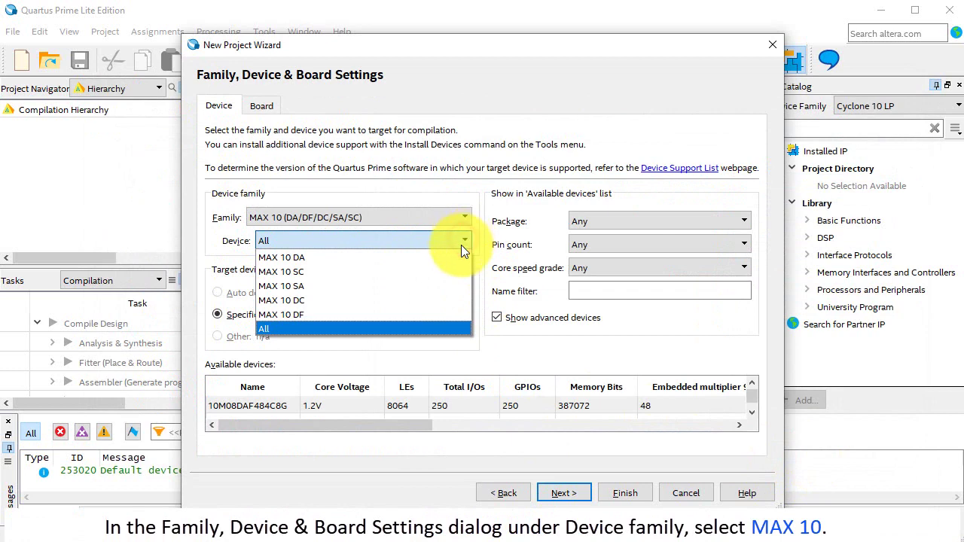
pyautogui.click(458, 256)
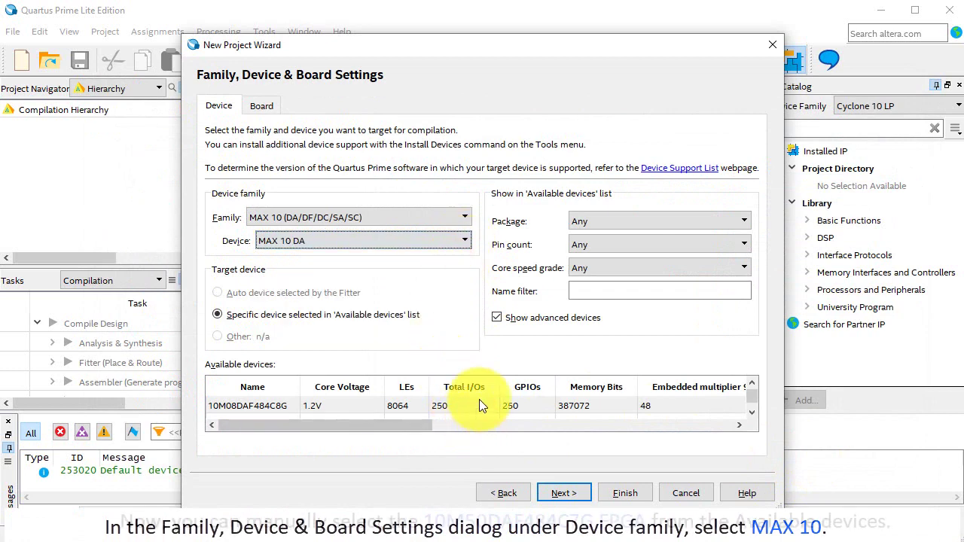
pyautogui.scroll(-2, 479, 406)
pyautogui.scroll(-2, 478, 405)
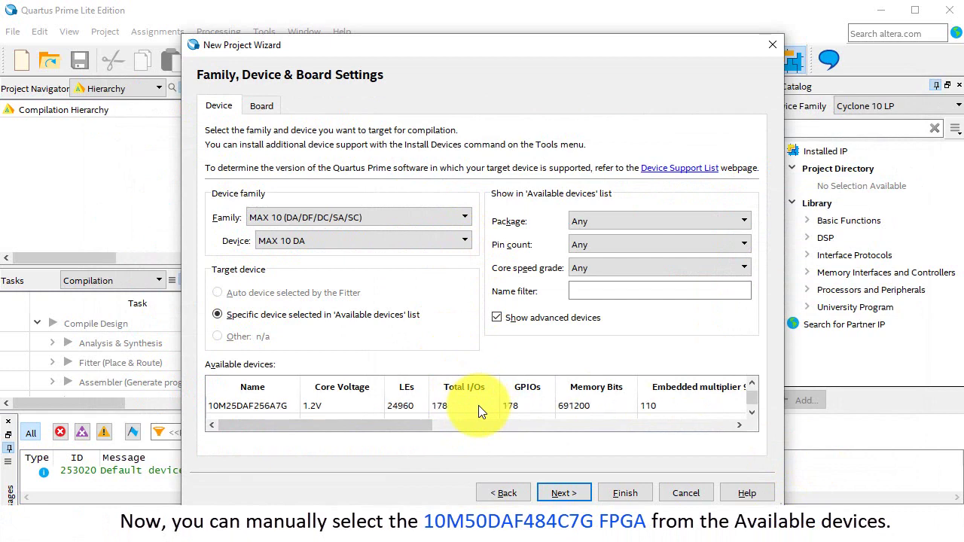
pyautogui.scroll(-2, 478, 405)
pyautogui.scroll(-2, 479, 406)
pyautogui.scroll(-1, 478, 406)
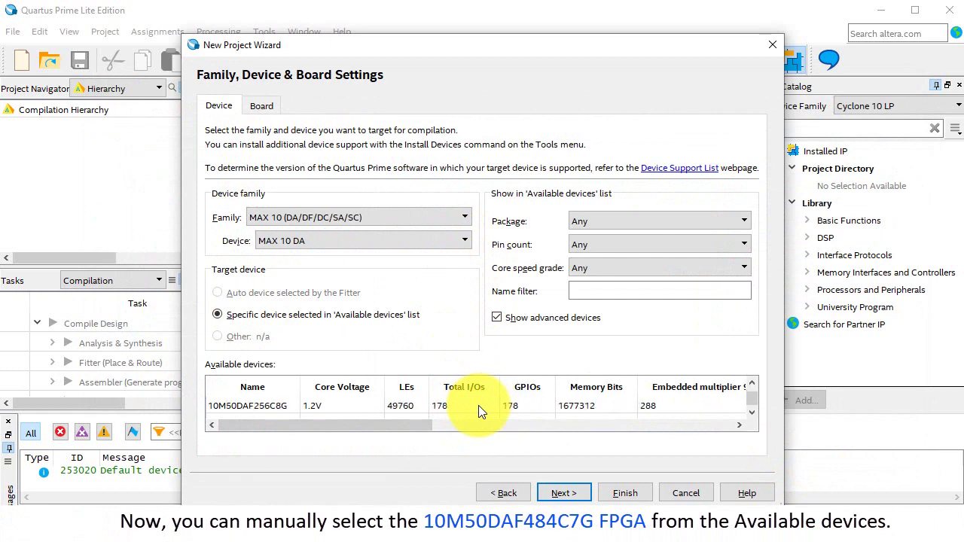
pyautogui.scroll(-1, 478, 406)
pyautogui.scroll(-1, 479, 405)
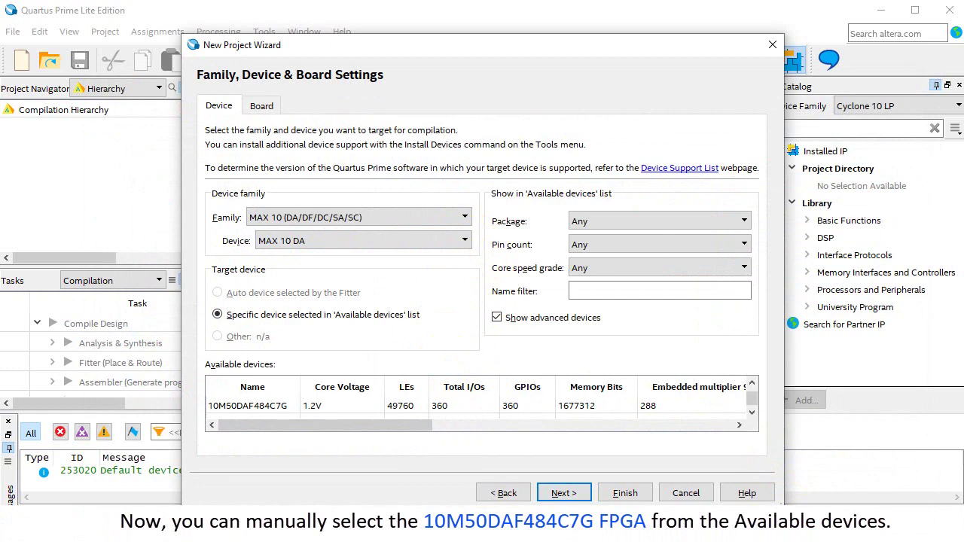
pyautogui.click(285, 407)
pyautogui.click(580, 495)
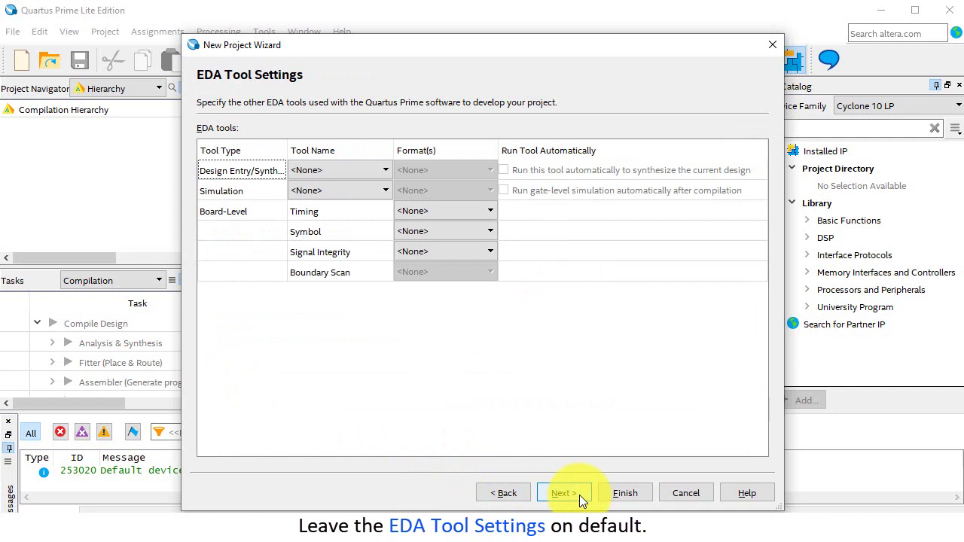
pyautogui.click(579, 495)
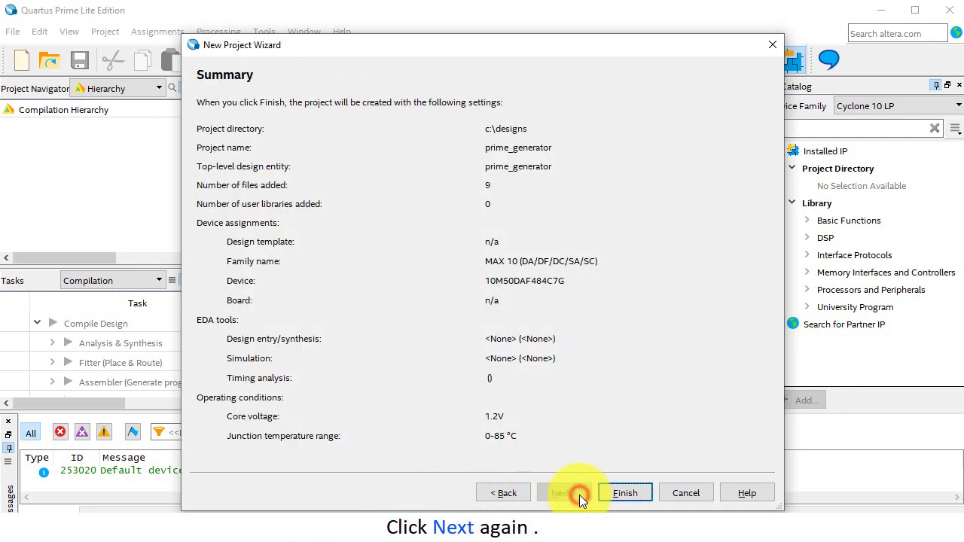
pyautogui.click(626, 493)
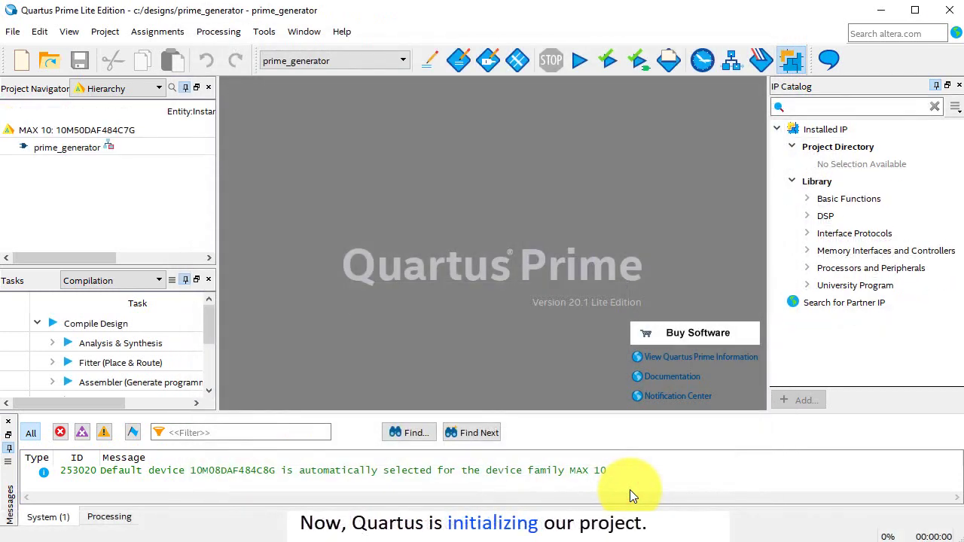
# Open PIC16F84_Prime_number_generator_DE10_Lite.vhd from the Files view and copy its entity name.
pyautogui.click(160, 89)
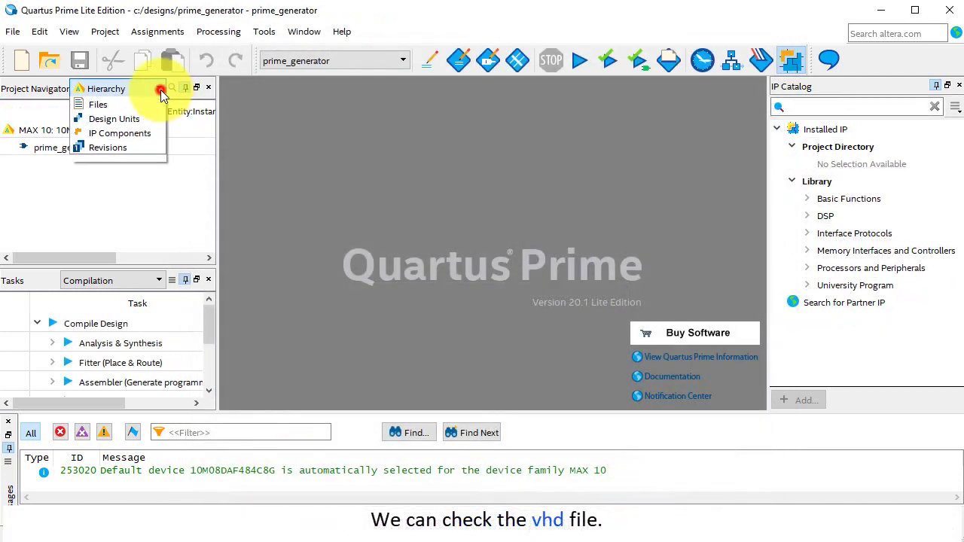
pyautogui.click(124, 106)
pyautogui.doubleClick(193, 151)
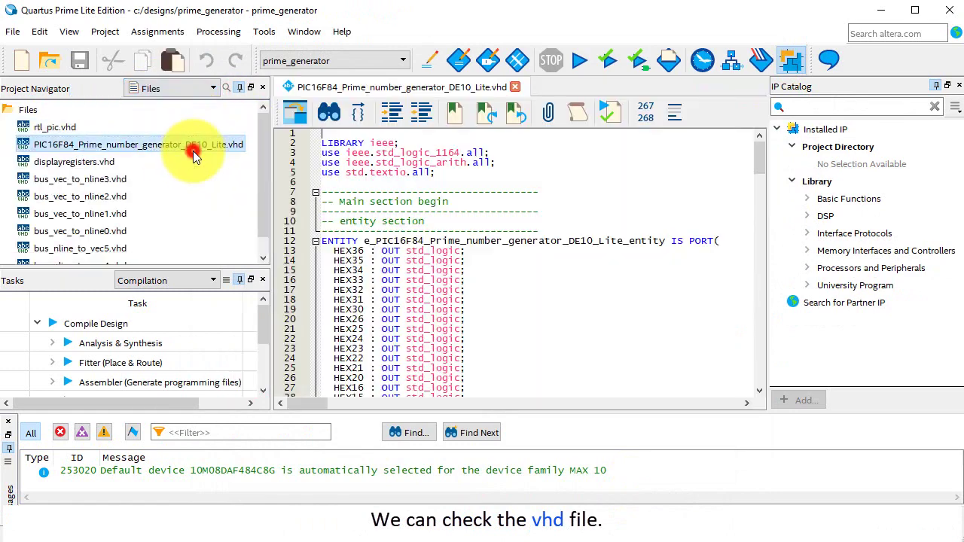
pyautogui.moveTo(757, 158)
pyautogui.mouseDown()
pyautogui.moveTo(744, 372)
pyautogui.moveTo(736, 263)
pyautogui.moveTo(749, 151)
pyautogui.mouseUp()
pyautogui.click(592, 240)
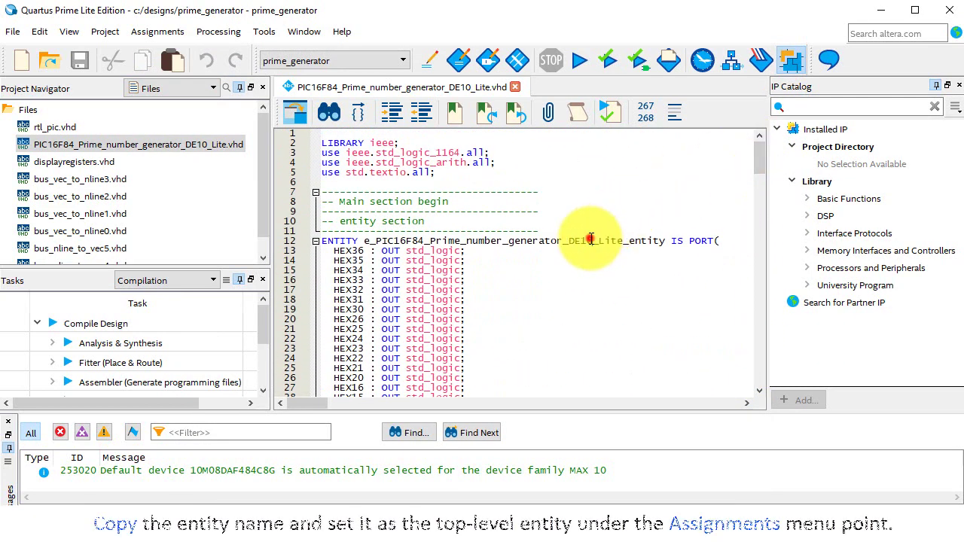
pyautogui.doubleClick(591, 240)
pyautogui.hotkey('ctrl', 'c')
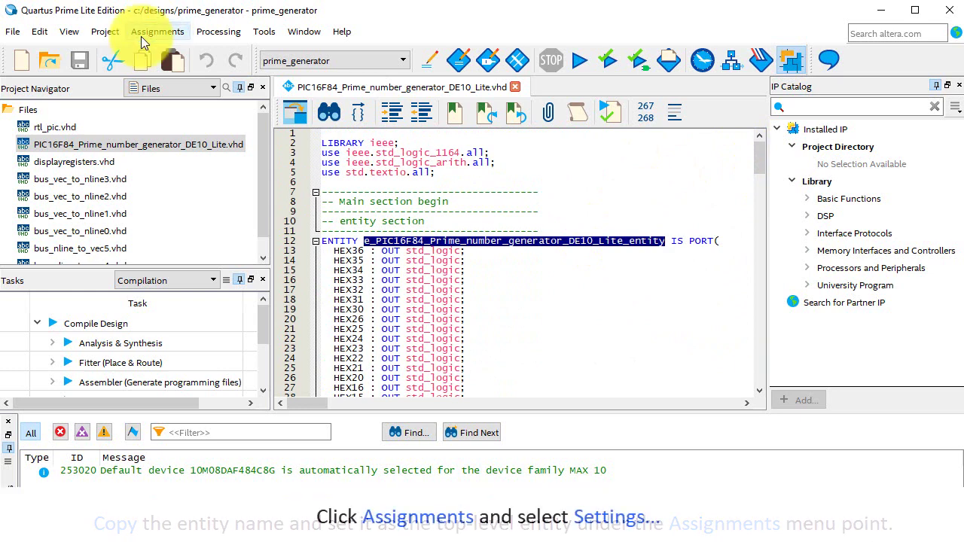
# Paste e_PIC16F84_Prime_number_generator_DE10_Lite_entity as the Top-level entity in project Settings.
pyautogui.click(141, 38)
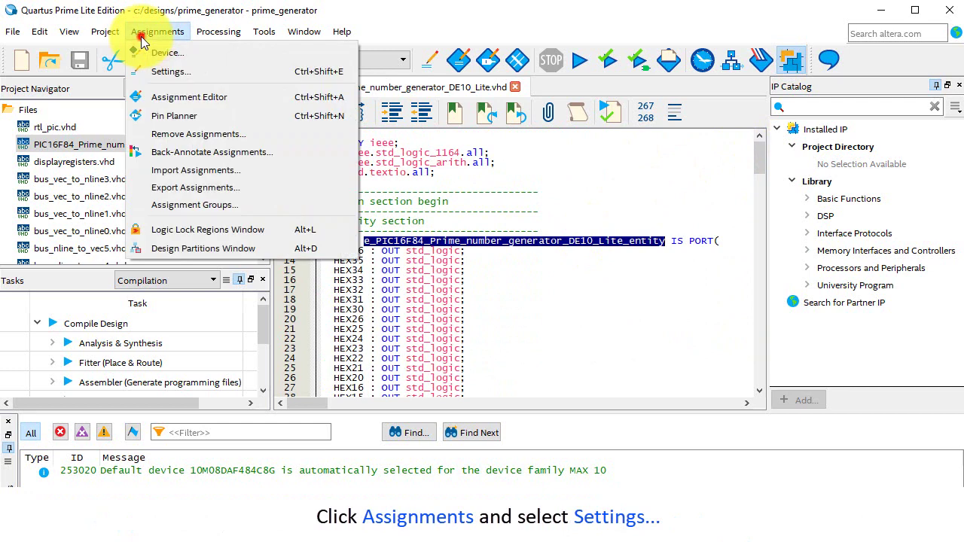
pyautogui.click(160, 69)
pyautogui.doubleClick(603, 133)
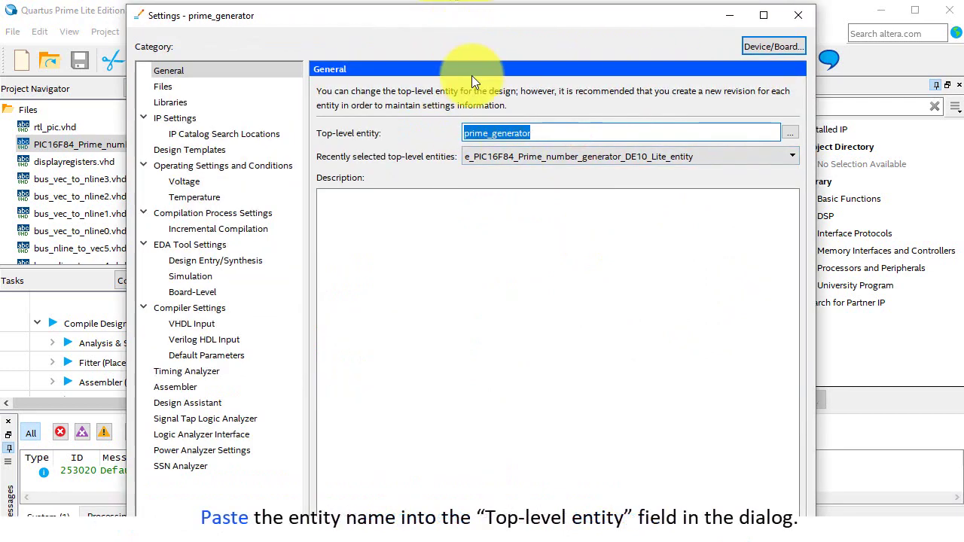
pyautogui.hotkey('ctrl', 'v')
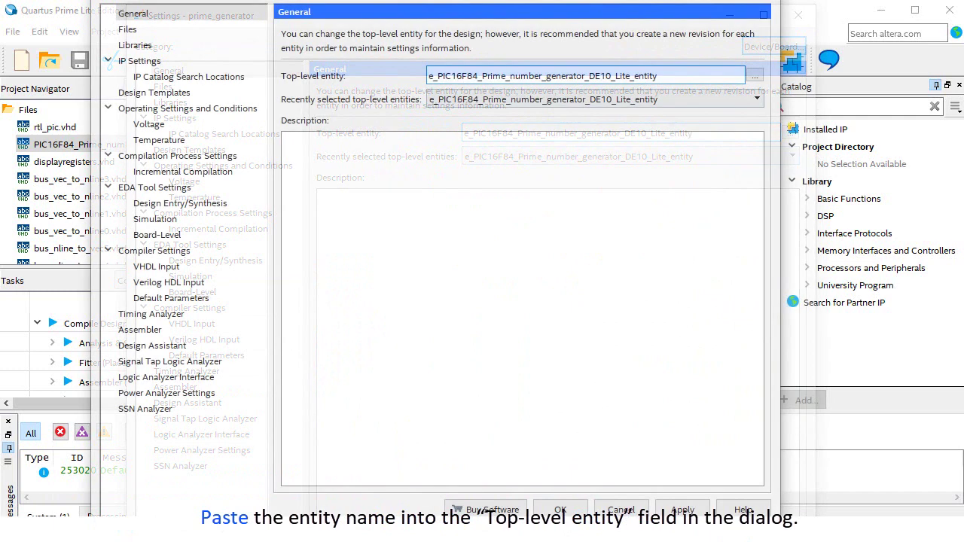
pyautogui.click(561, 510)
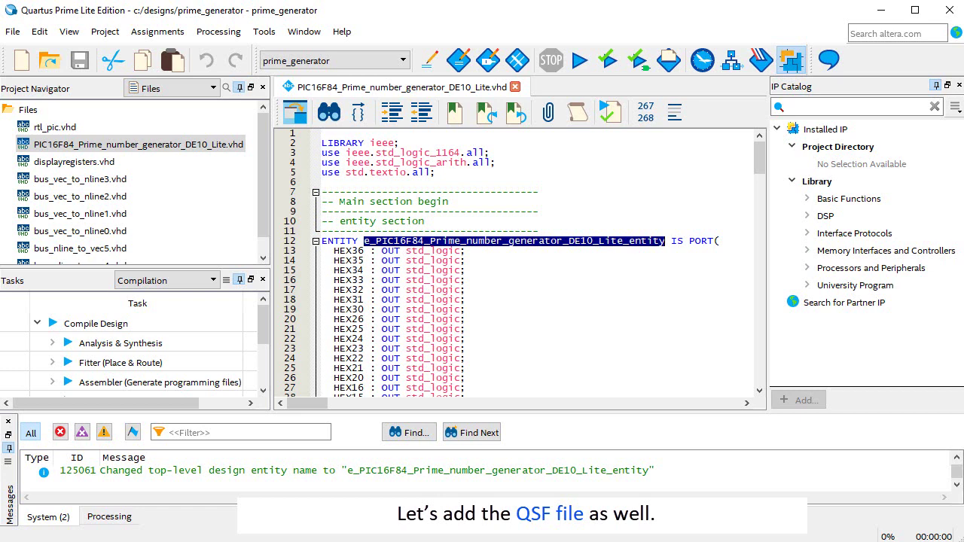
# Import all 58 pin assignments from PIC16F84_Prime_number_generator_DE10_Lite.qsf in the designs folder.
pyautogui.click(162, 34)
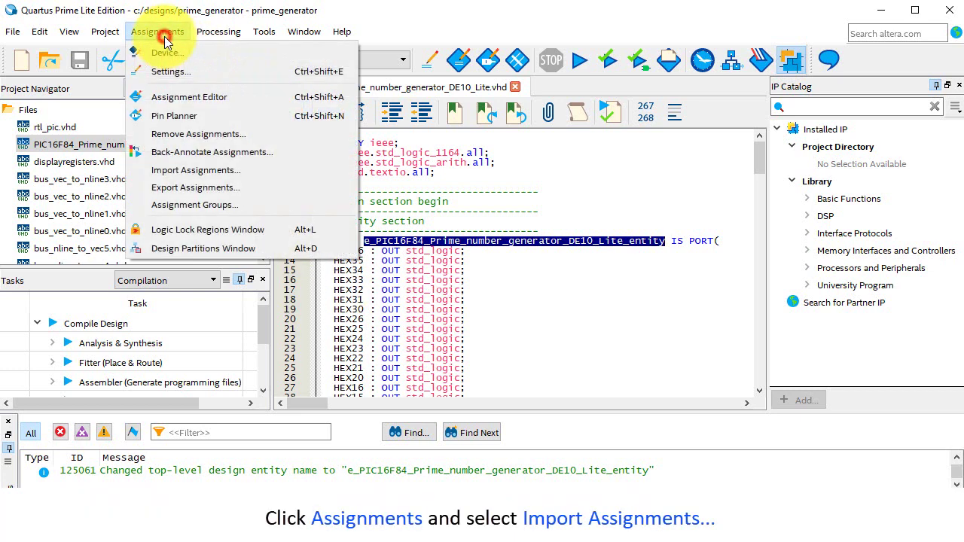
pyautogui.click(179, 172)
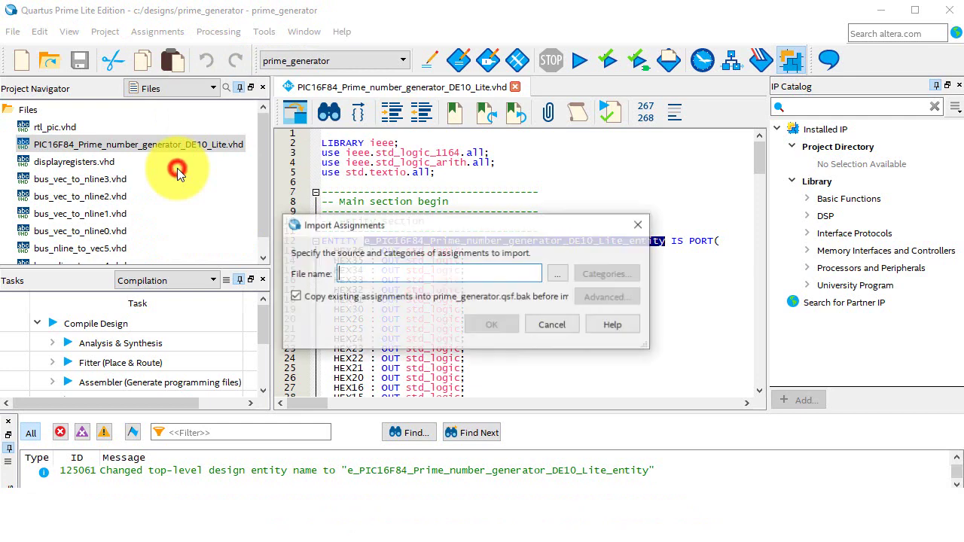
pyautogui.click(557, 275)
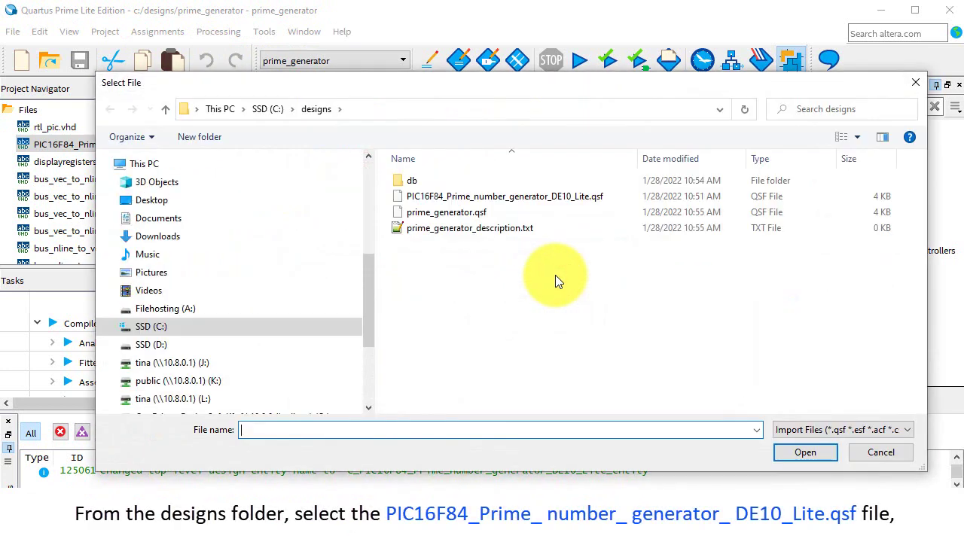
pyautogui.click(569, 199)
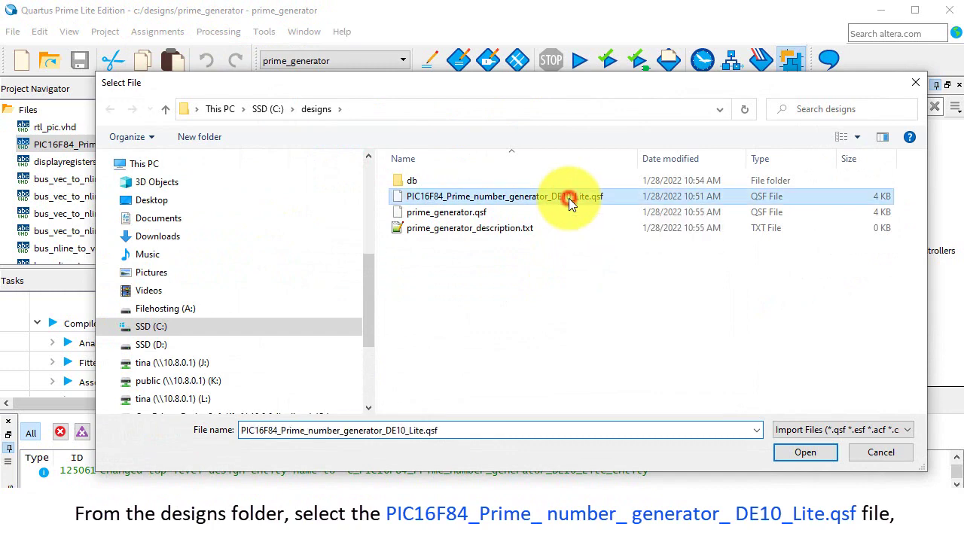
pyautogui.click(794, 456)
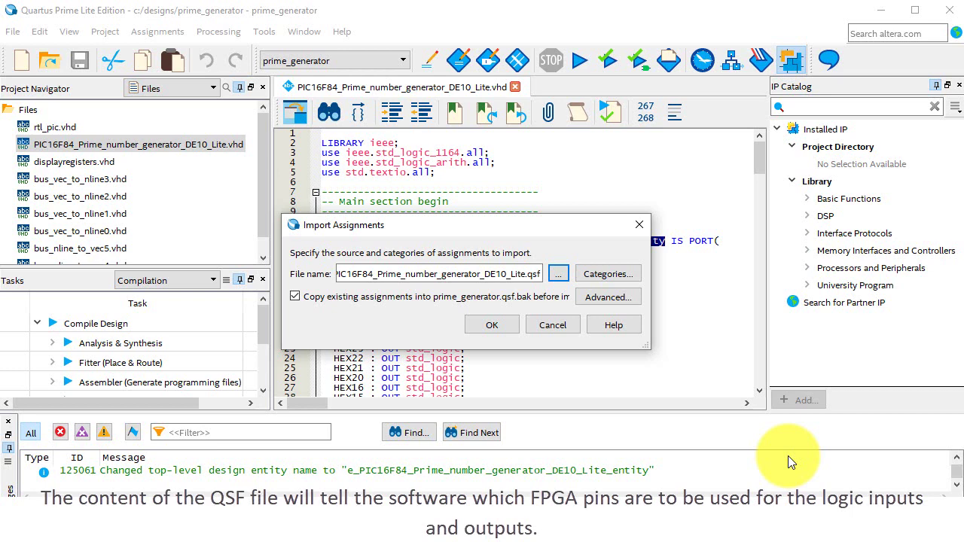
pyautogui.click(507, 327)
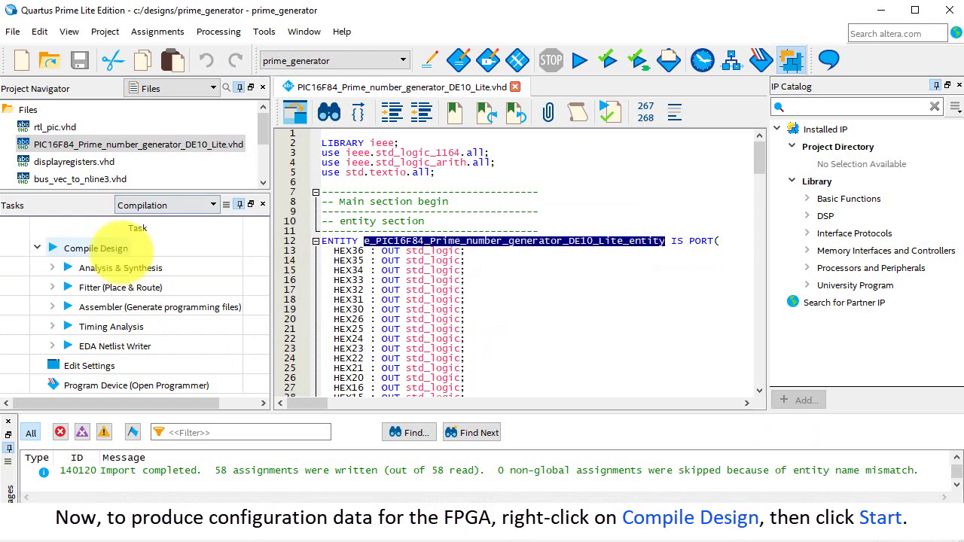
# Run Compile Design on prime_generator, finishing with 0 errors and 1,676 logic elements.
pyautogui.rightClick(121, 253)
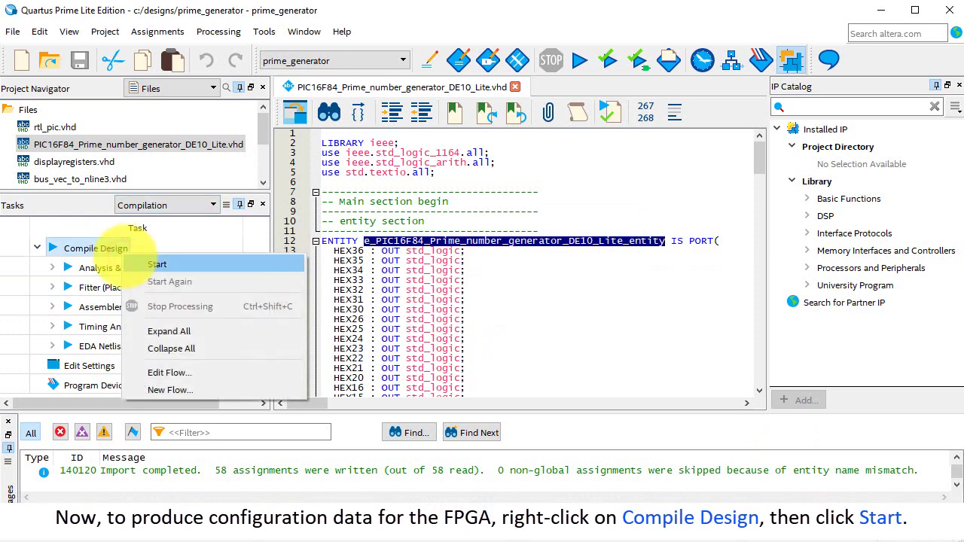
pyautogui.click(157, 264)
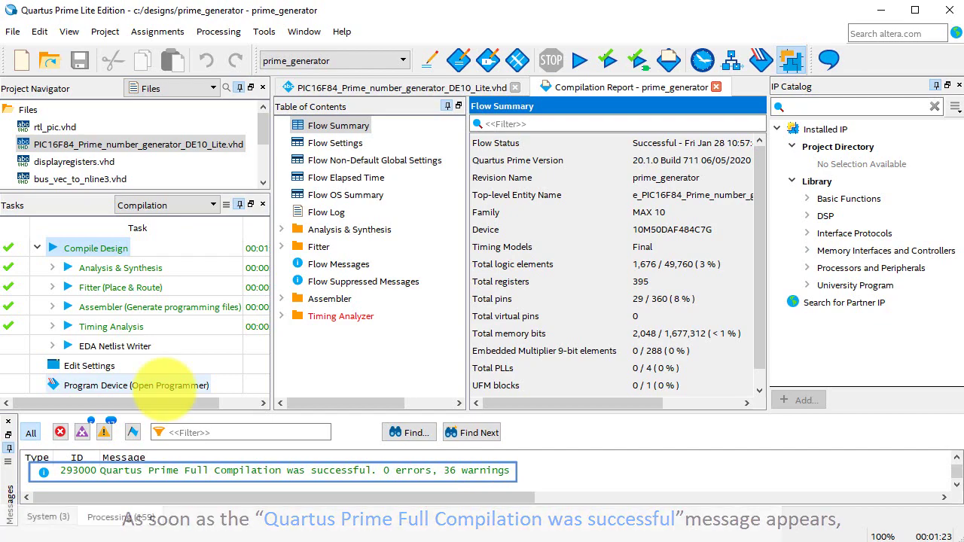
# Open the Programmer and start programming prime_generator.sof onto the 10M50DAF484 via USB-Blaster.
pyautogui.rightClick(166, 387)
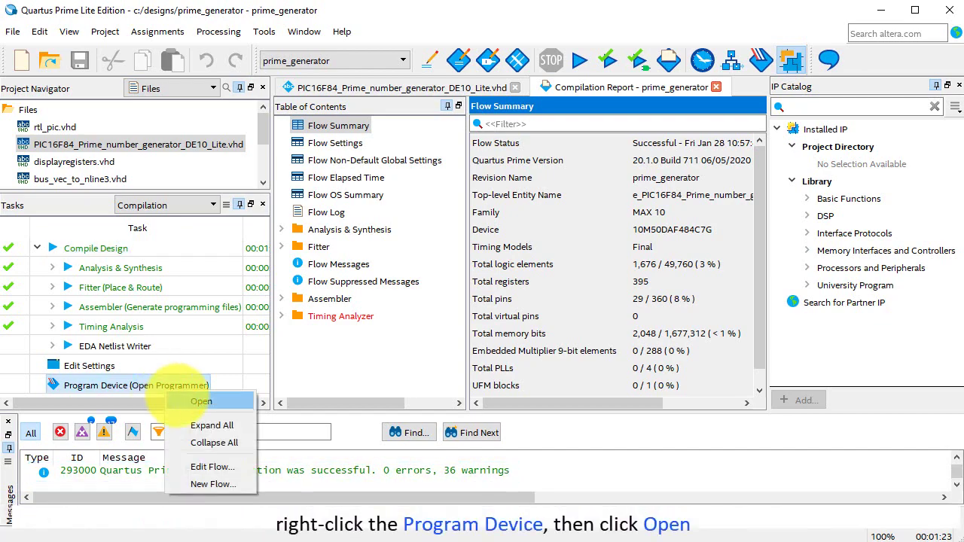
pyautogui.click(181, 401)
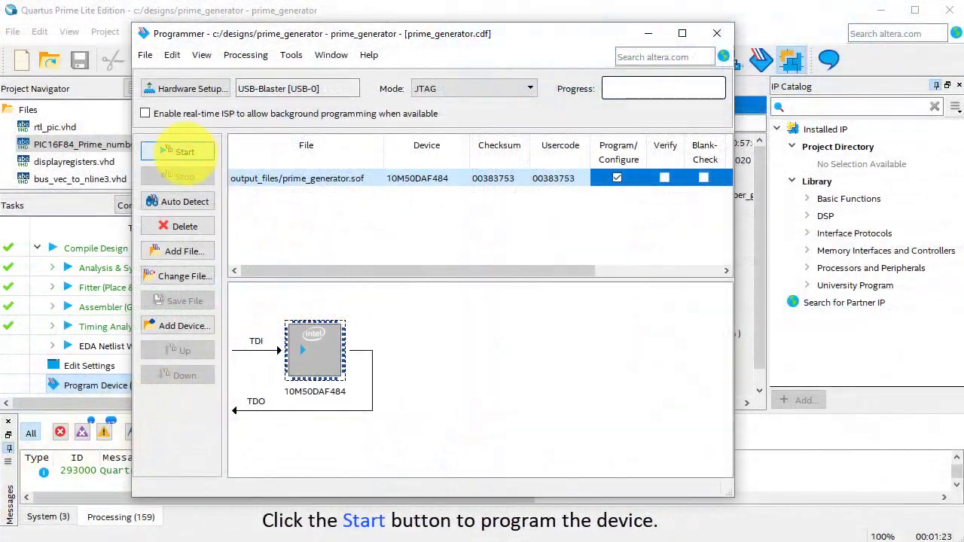
pyautogui.click(184, 154)
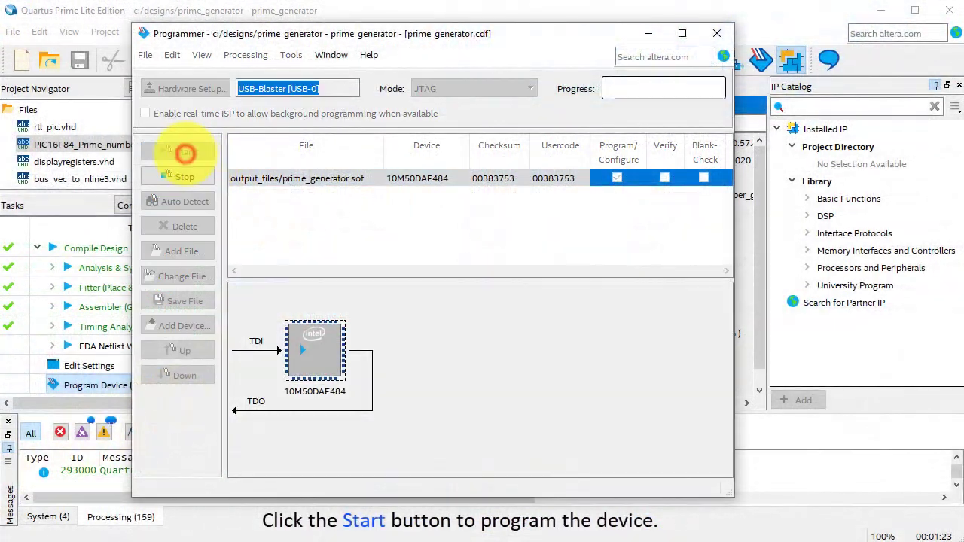